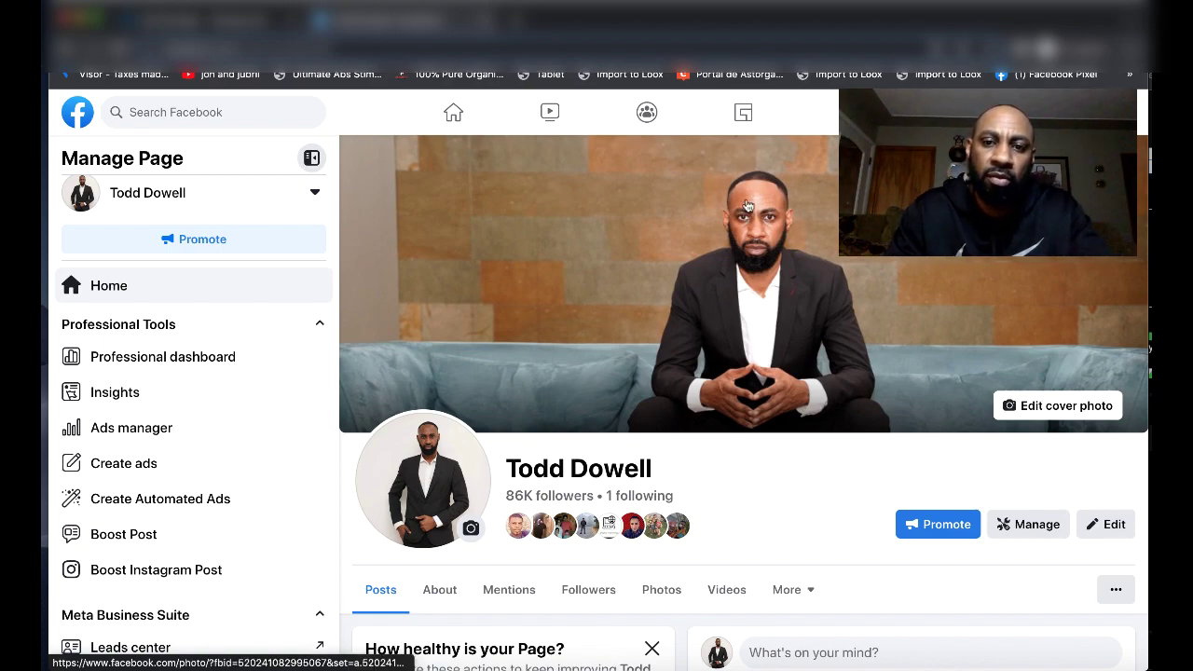
{"action": "scroll", "coordinate": [591, 259], "scroll_direction": "down", "scroll_amount": 2}
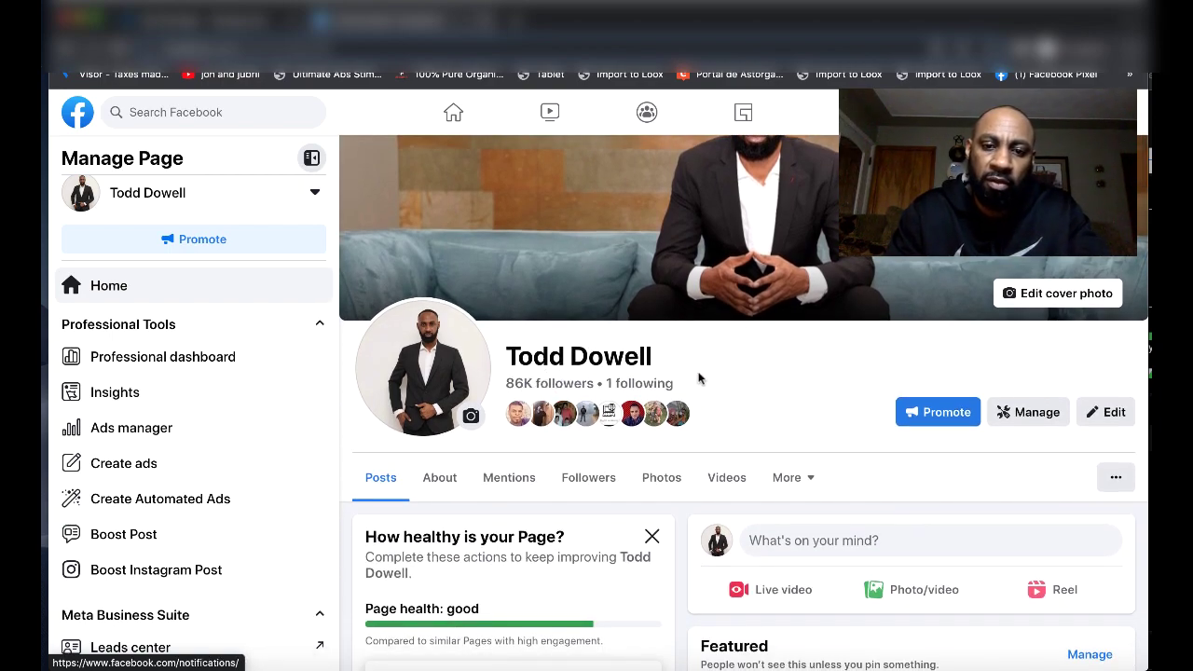
{"action": "scroll", "coordinate": [699, 378], "scroll_direction": "down", "scroll_amount": 1}
{"action": "scroll", "coordinate": [699, 378], "scroll_direction": "down", "scroll_amount": 2}
{"action": "scroll", "coordinate": [699, 377], "scroll_direction": "up", "scroll_amount": 2}
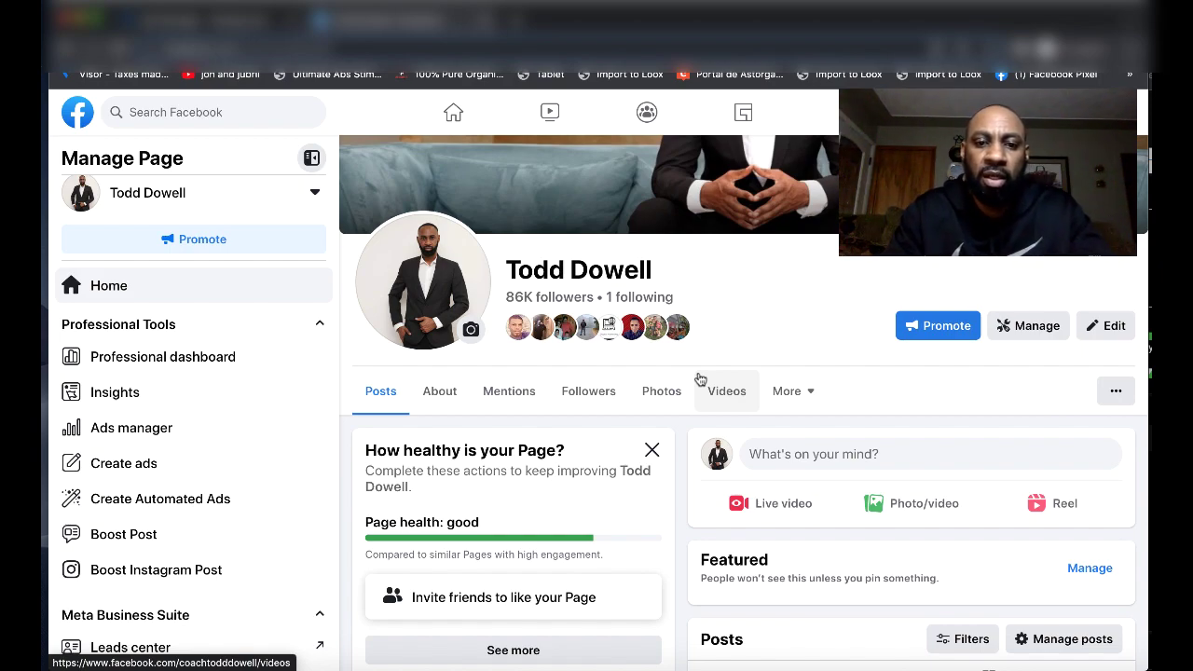
Step: Switch to Ads Manager and create a new campaign with the Engagement objective, using the manual engagement campaign setup
{"action": "left_click", "coordinate": [238, 37]}
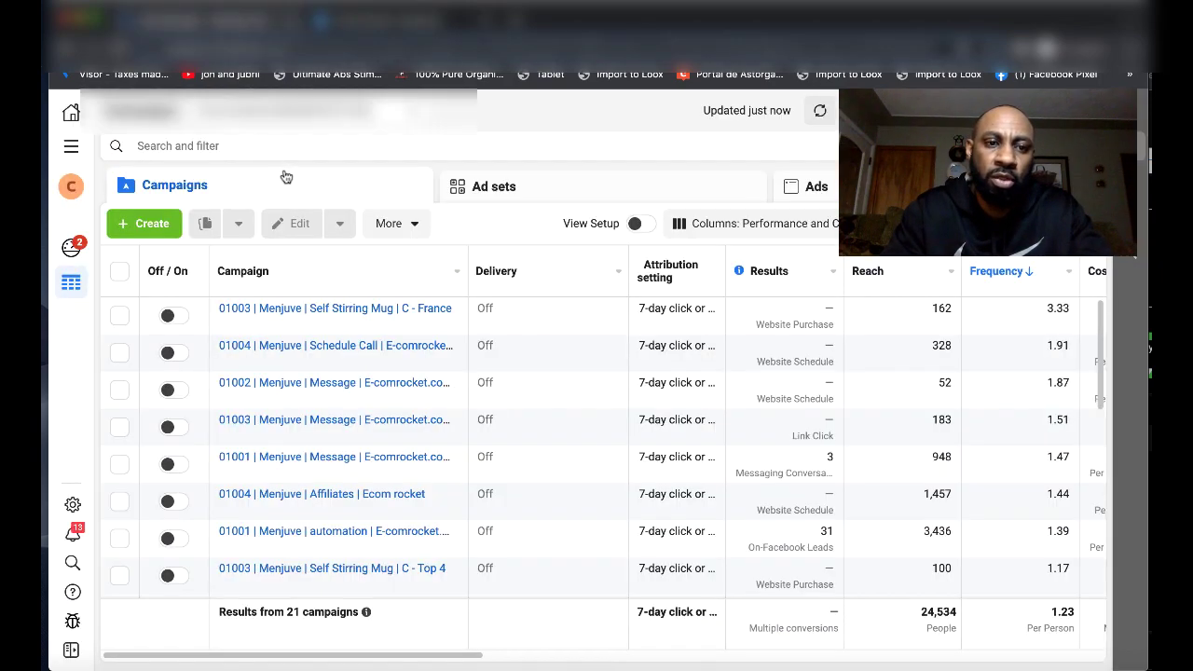
{"action": "mouse_move", "coordinate": [348, 301]}
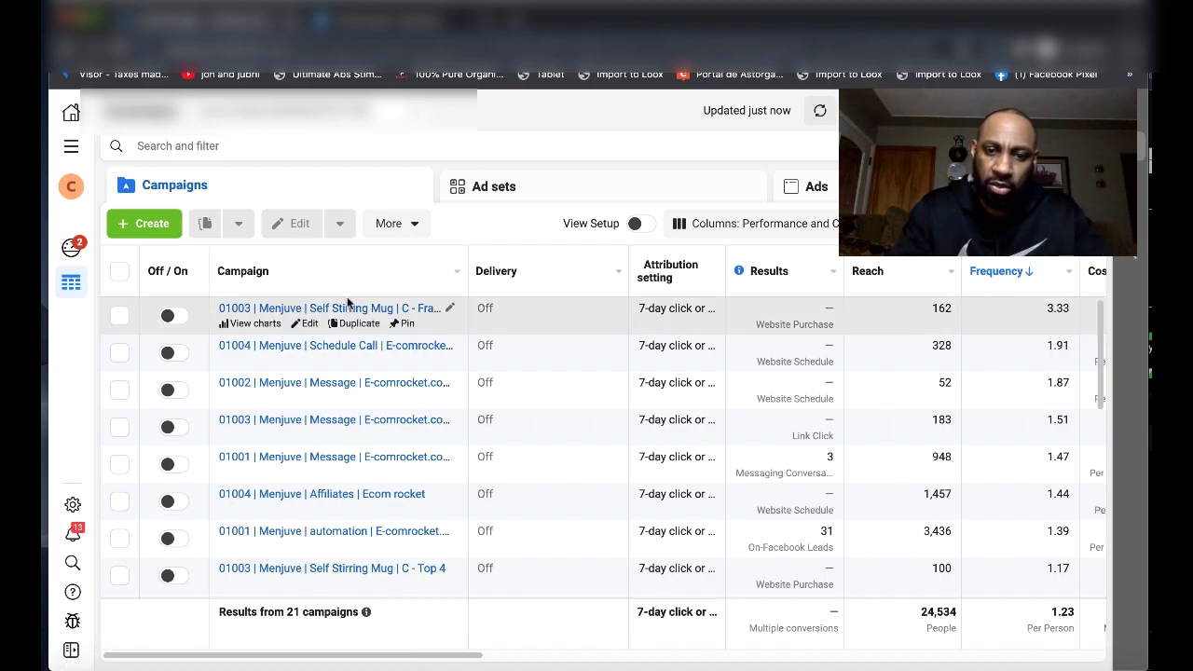
{"action": "left_click", "coordinate": [148, 228]}
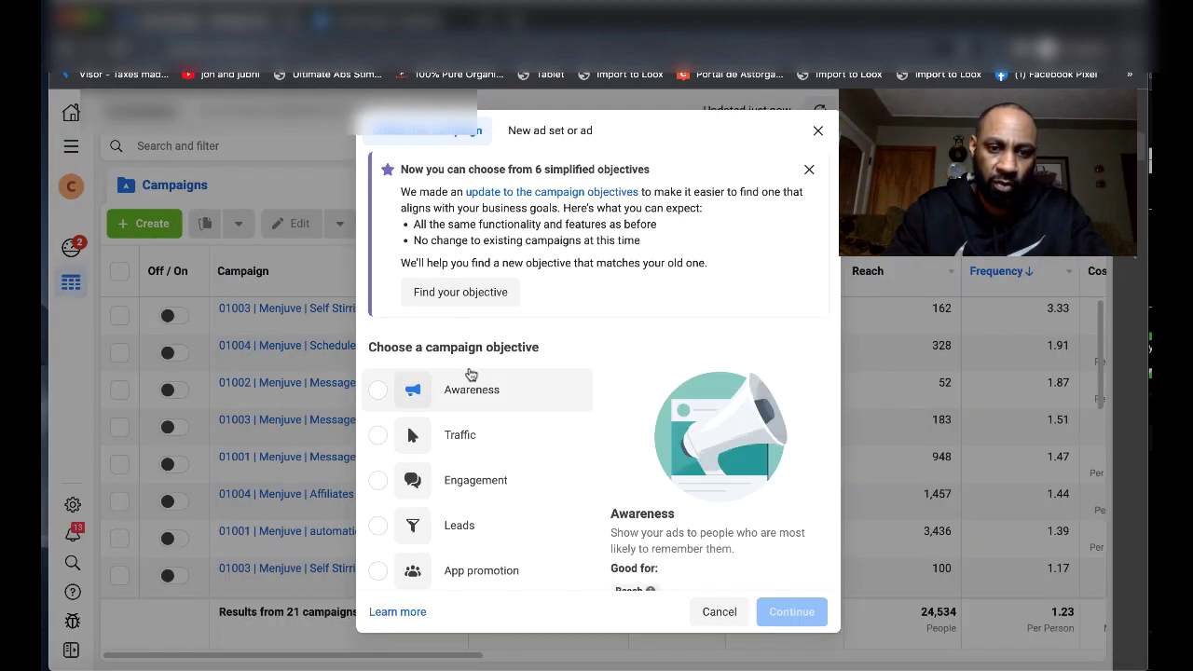
{"action": "left_click", "coordinate": [409, 471]}
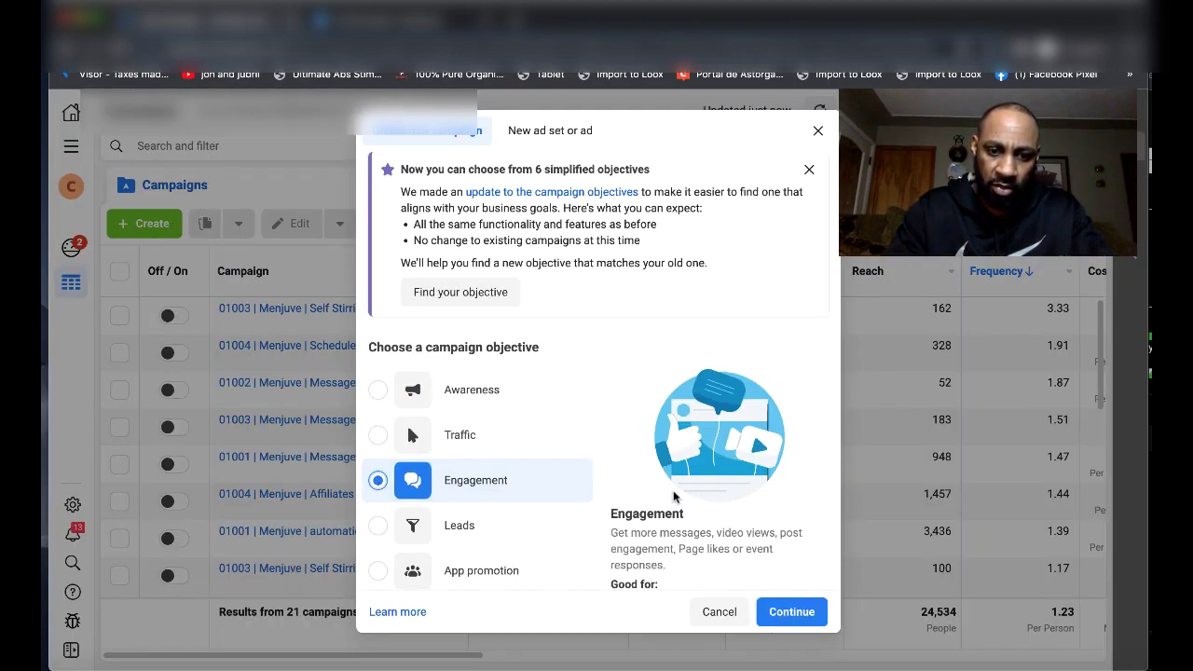
{"action": "scroll", "coordinate": [653, 480], "scroll_direction": "down", "scroll_amount": 2}
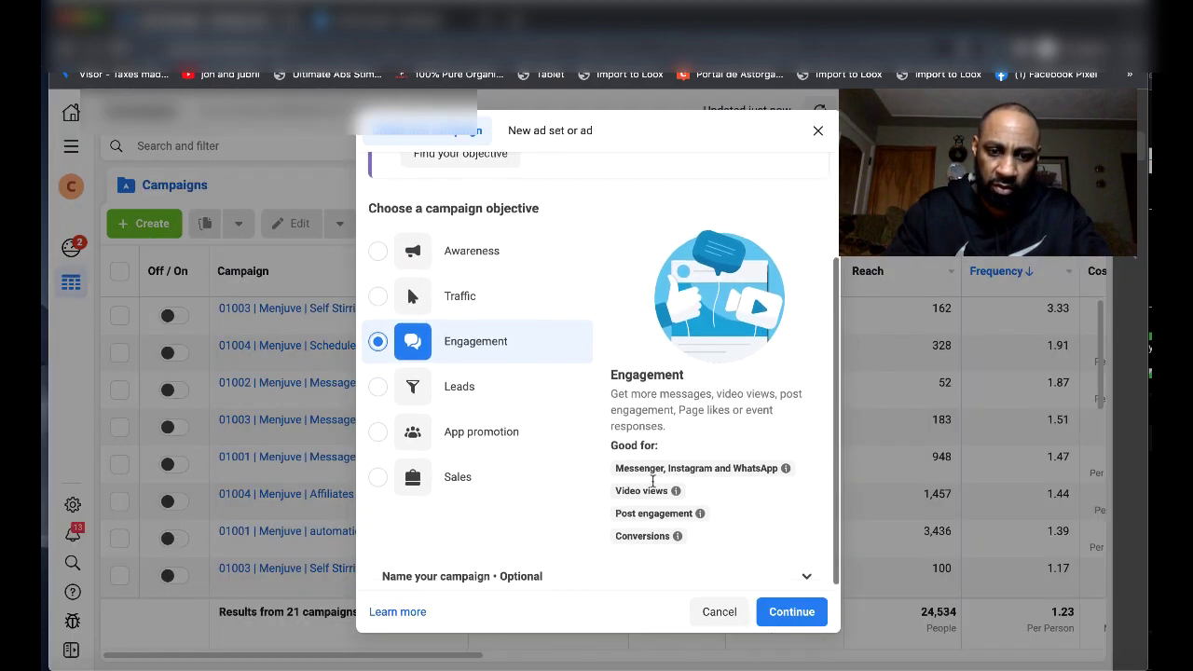
{"action": "left_click", "coordinate": [793, 610]}
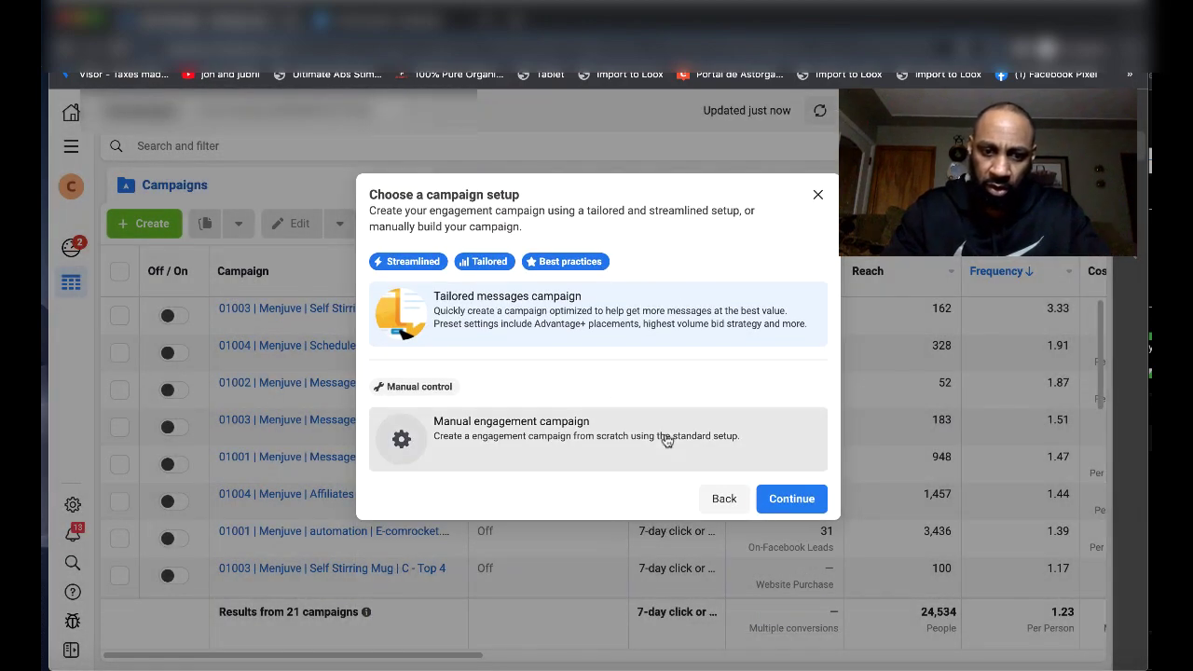
{"action": "left_click", "coordinate": [666, 436]}
{"action": "left_click", "coordinate": [788, 497]}
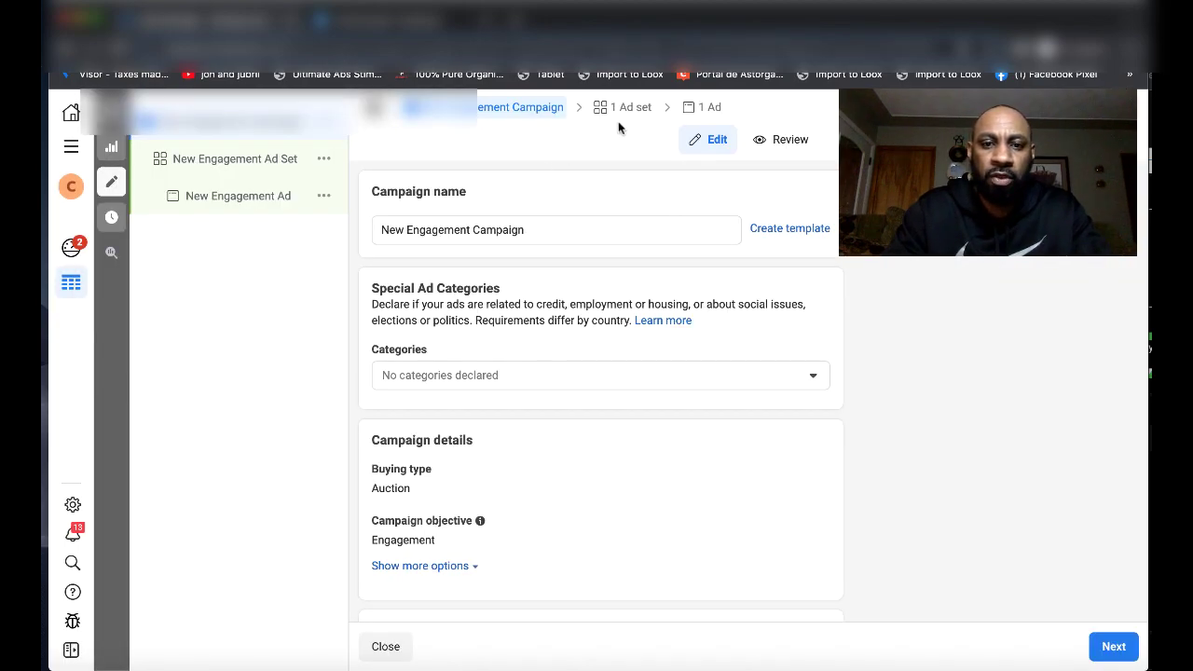
Step: Set the conversion location of the new engagement ad set to Facebook Page
{"action": "left_click", "coordinate": [628, 109]}
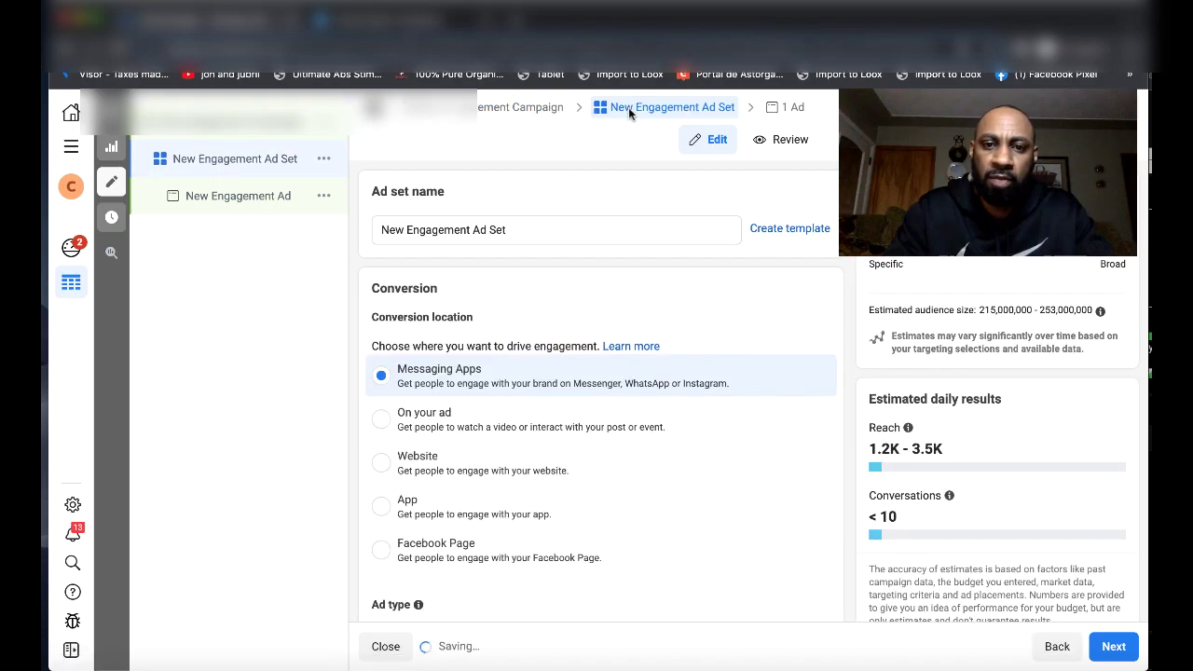
{"action": "scroll", "coordinate": [596, 391], "scroll_direction": "down", "scroll_amount": 1}
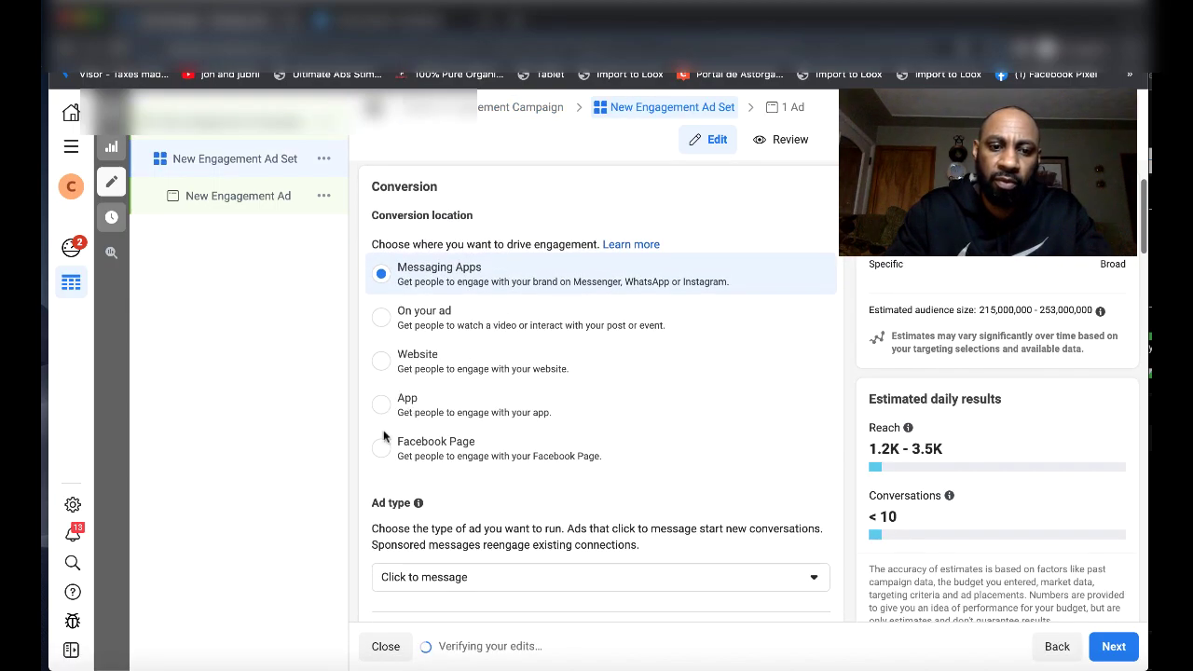
{"action": "left_click", "coordinate": [383, 447]}
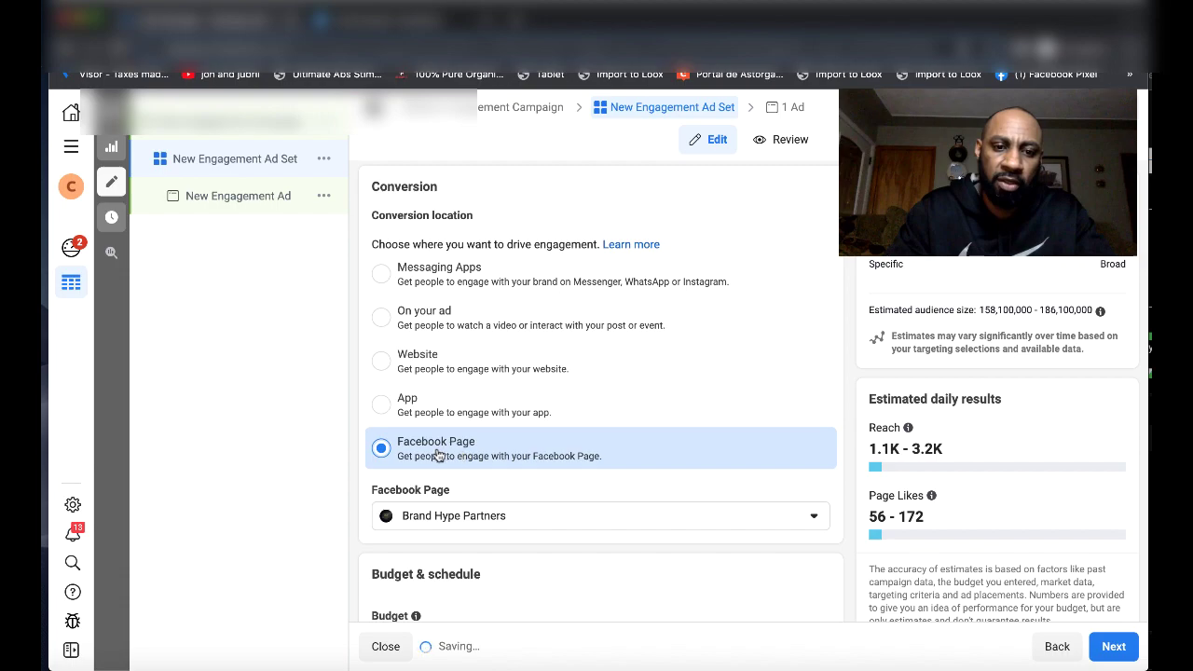
Step: Search the available Facebook Pages by the owner's first name and choose the matching page listed under Try Tea Formula
{"action": "left_click", "coordinate": [508, 517]}
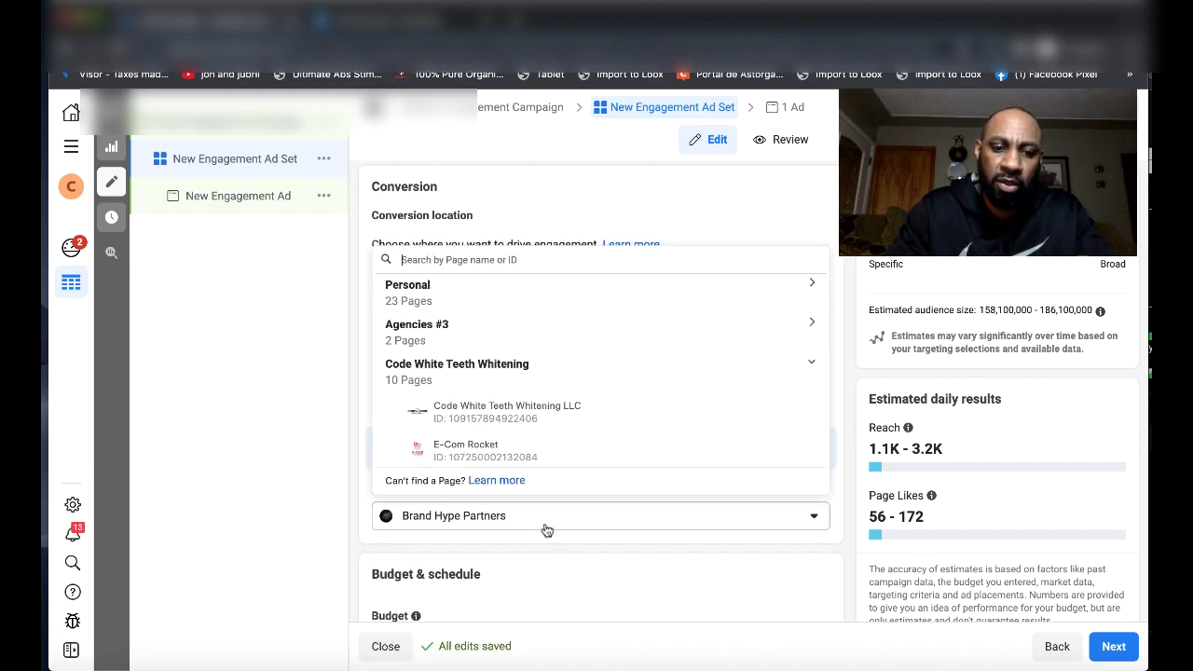
{"action": "scroll", "coordinate": [522, 541], "scroll_direction": "down", "scroll_amount": 1}
{"action": "scroll", "coordinate": [514, 559], "scroll_direction": "up", "scroll_amount": 1}
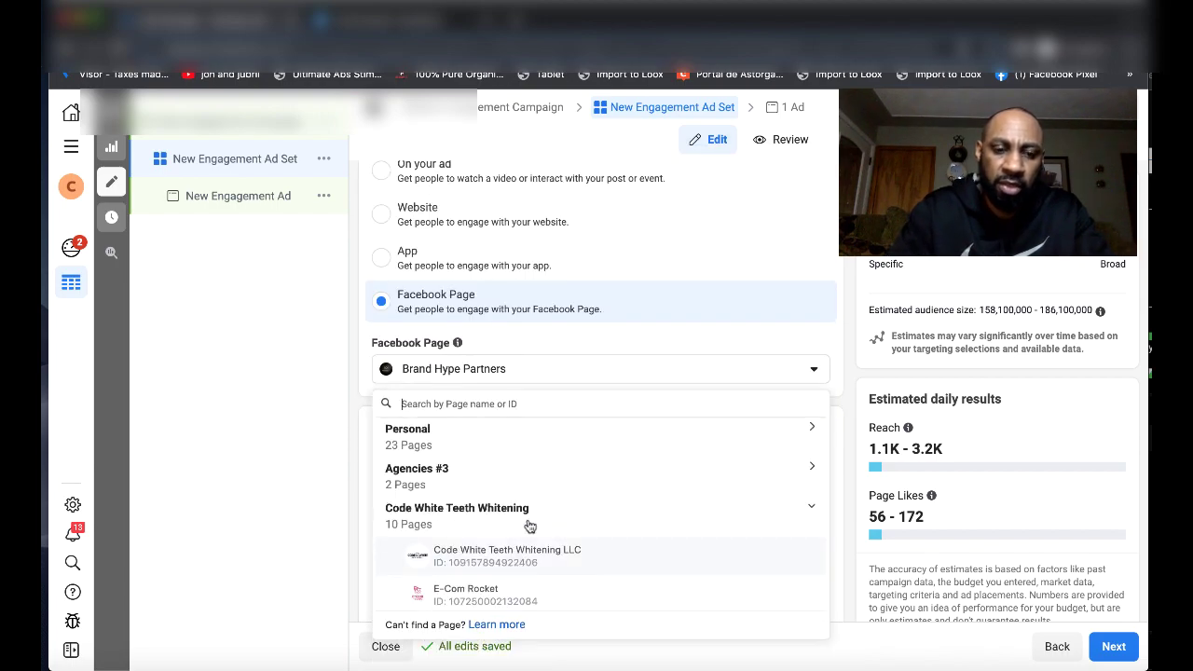
{"action": "type", "text": "todd"}
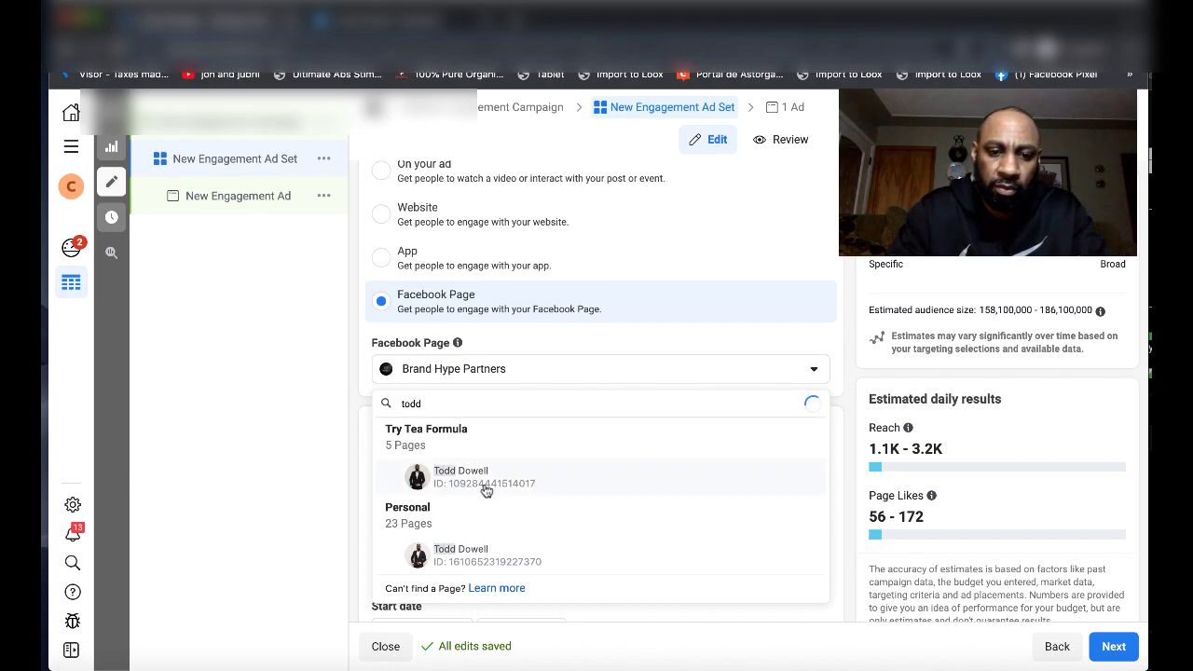
{"action": "left_click", "coordinate": [486, 476]}
Step: Edit the audience locations of the ad set and include the United Kingdom alongside the United States
{"action": "scroll", "coordinate": [457, 422], "scroll_direction": "down", "scroll_amount": 2}
{"action": "scroll", "coordinate": [551, 362], "scroll_direction": "down", "scroll_amount": 2}
{"action": "scroll", "coordinate": [552, 361], "scroll_direction": "up", "scroll_amount": 1}
{"action": "scroll", "coordinate": [554, 370], "scroll_direction": "up", "scroll_amount": 1}
{"action": "scroll", "coordinate": [548, 410], "scroll_direction": "down", "scroll_amount": 3}
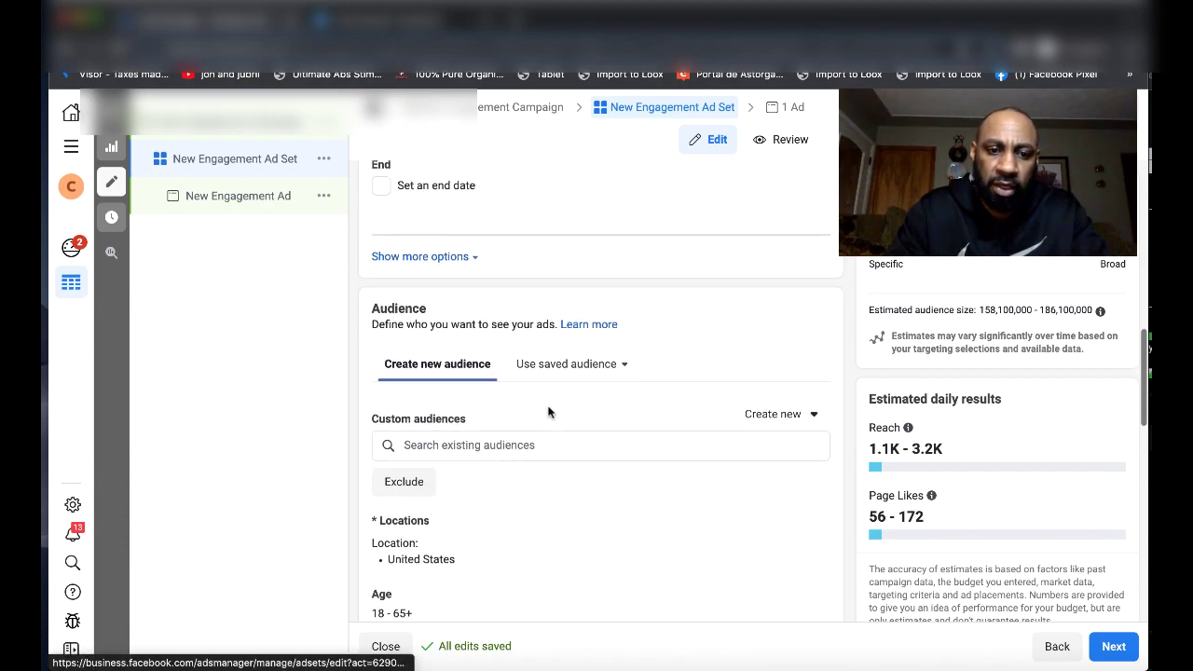
{"action": "scroll", "coordinate": [466, 452], "scroll_direction": "down", "scroll_amount": 3}
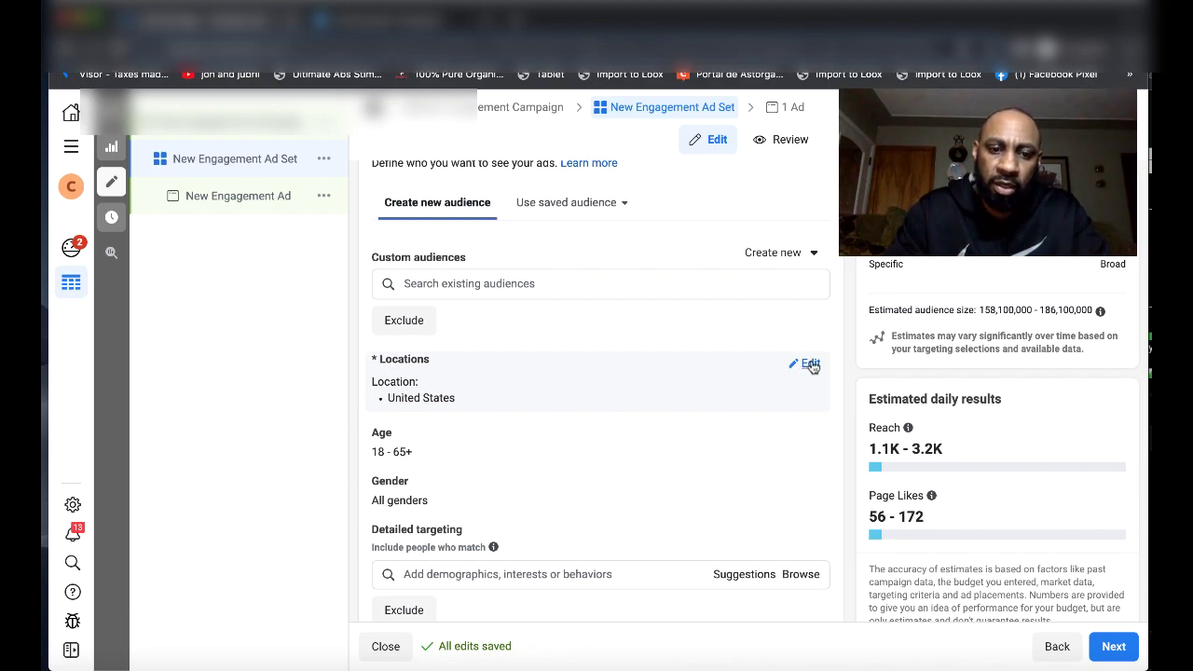
{"action": "left_click", "coordinate": [809, 364]}
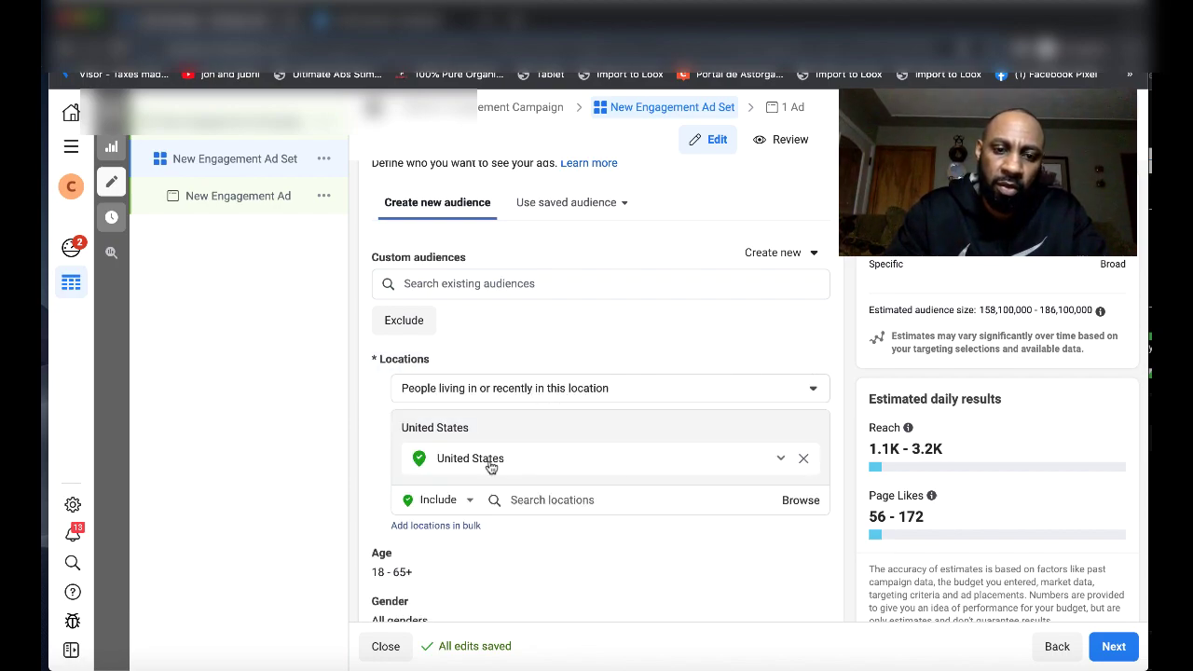
{"action": "left_click", "coordinate": [528, 500]}
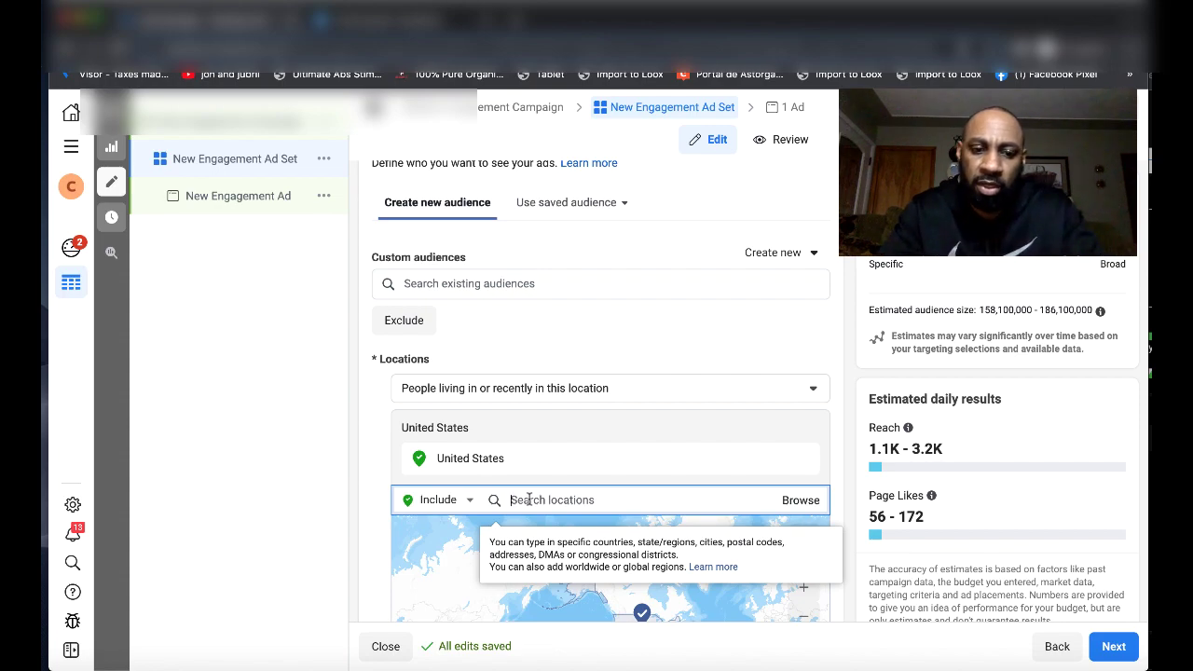
{"action": "type", "text": "united"}
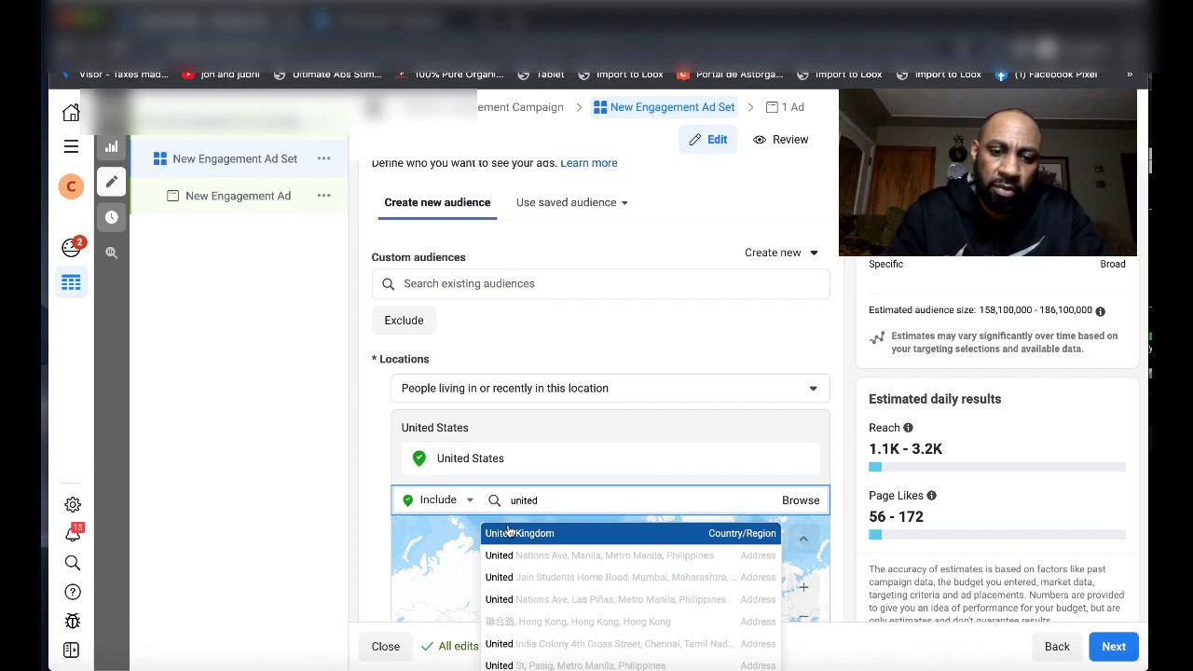
{"action": "left_click", "coordinate": [511, 532]}
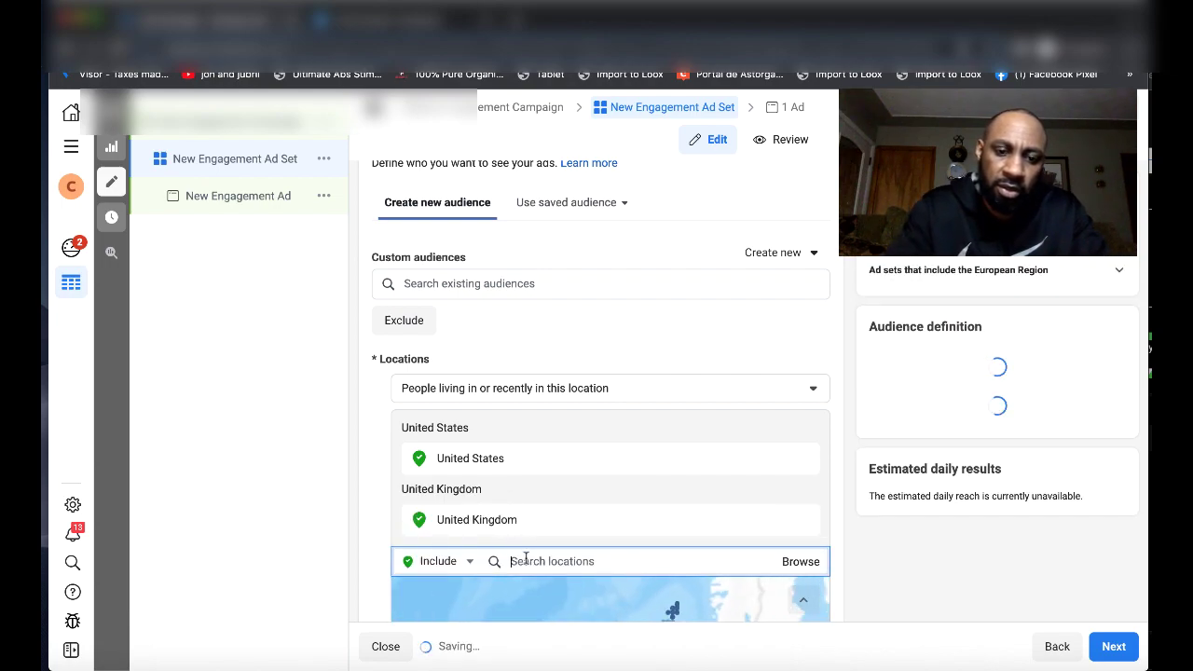
Step: Include Australia and Canada as further countries in the audience locations
{"action": "type", "text": "australia"}
{"action": "left_click", "coordinate": [520, 599]}
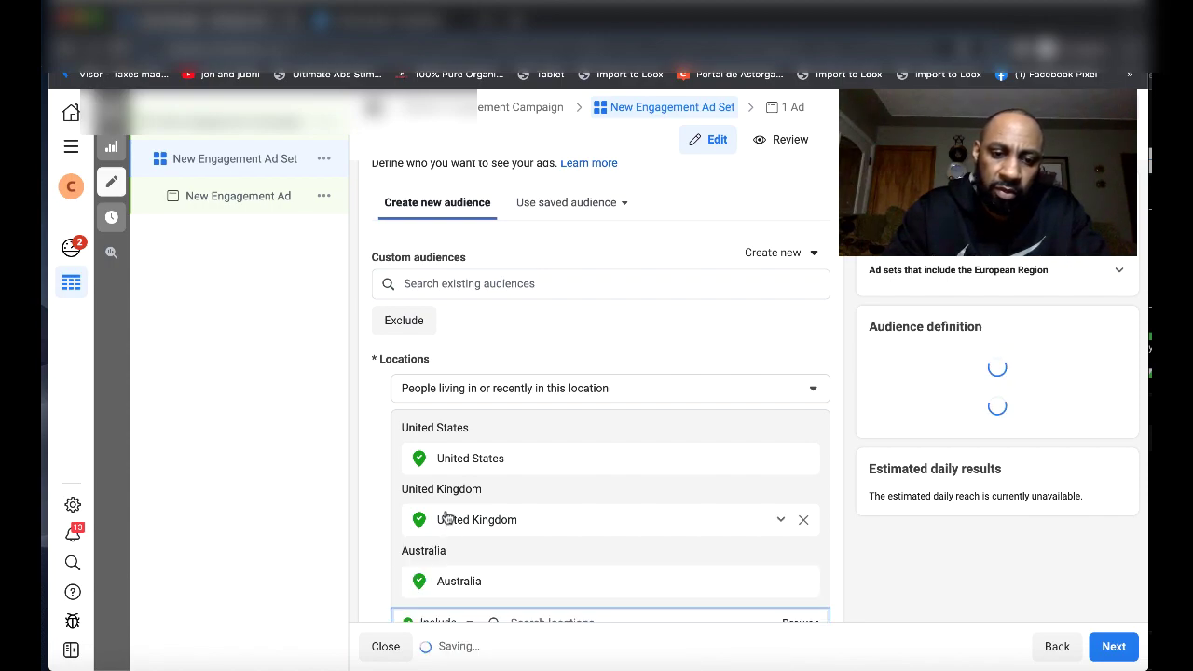
{"action": "scroll", "coordinate": [532, 522], "scroll_direction": "down", "scroll_amount": 1}
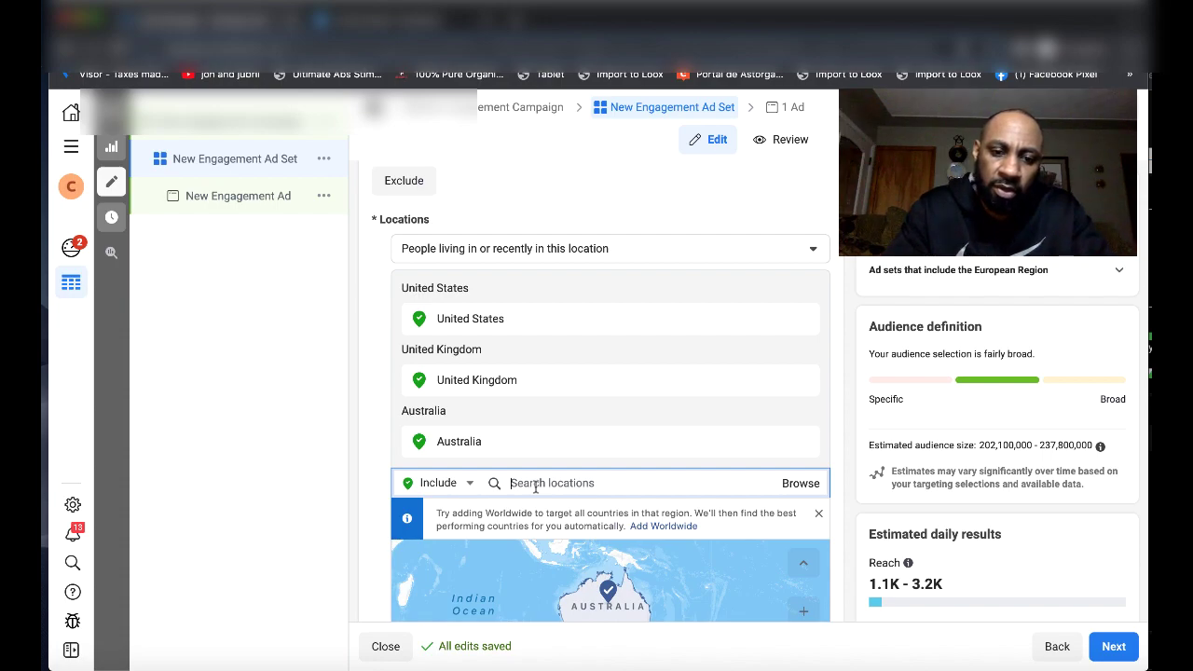
{"action": "type", "text": "canada"}
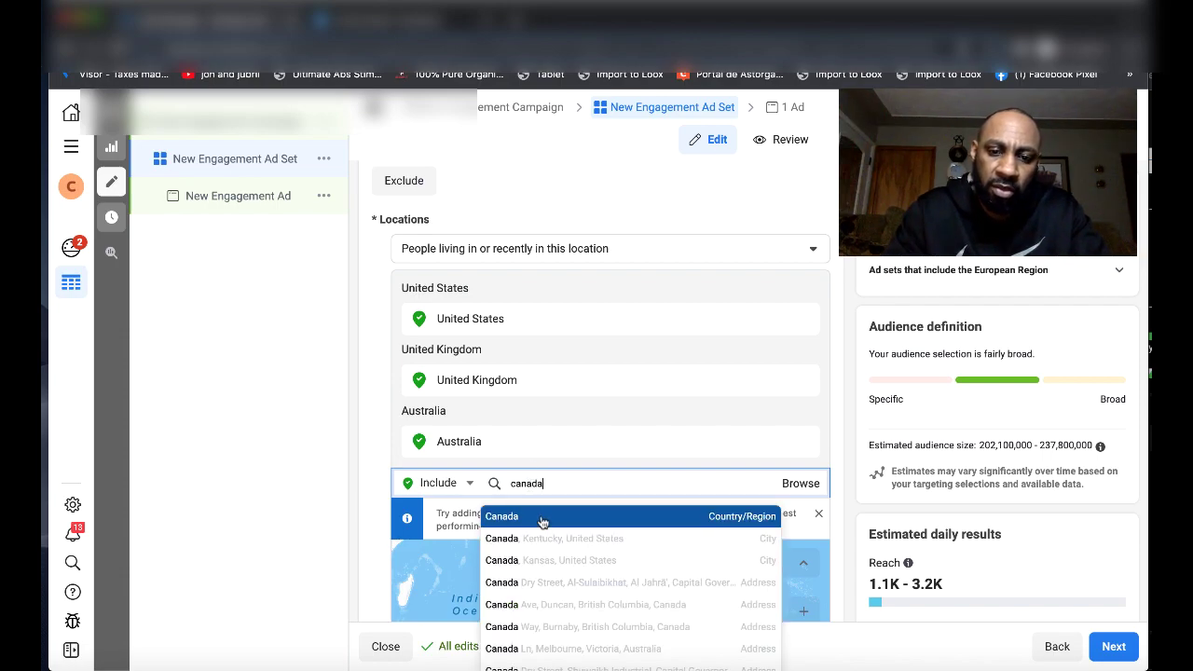
{"action": "left_click", "coordinate": [542, 519]}
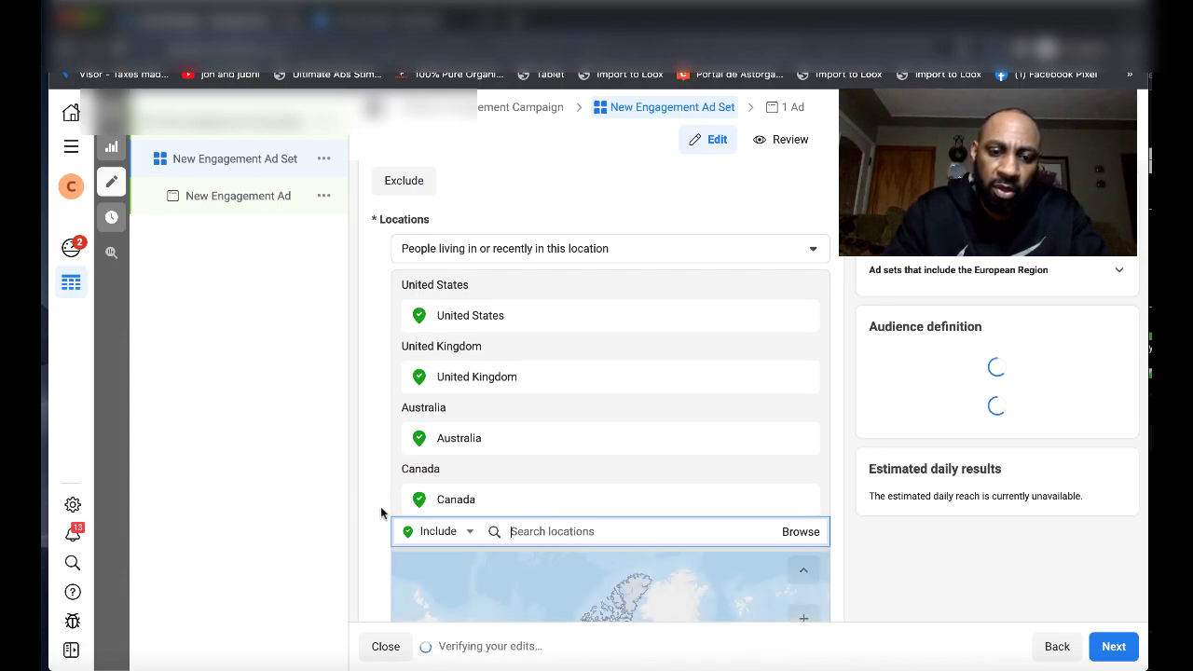
Step: Set the minimum age of the audience to 35
{"action": "scroll", "coordinate": [381, 506], "scroll_direction": "down", "scroll_amount": 5}
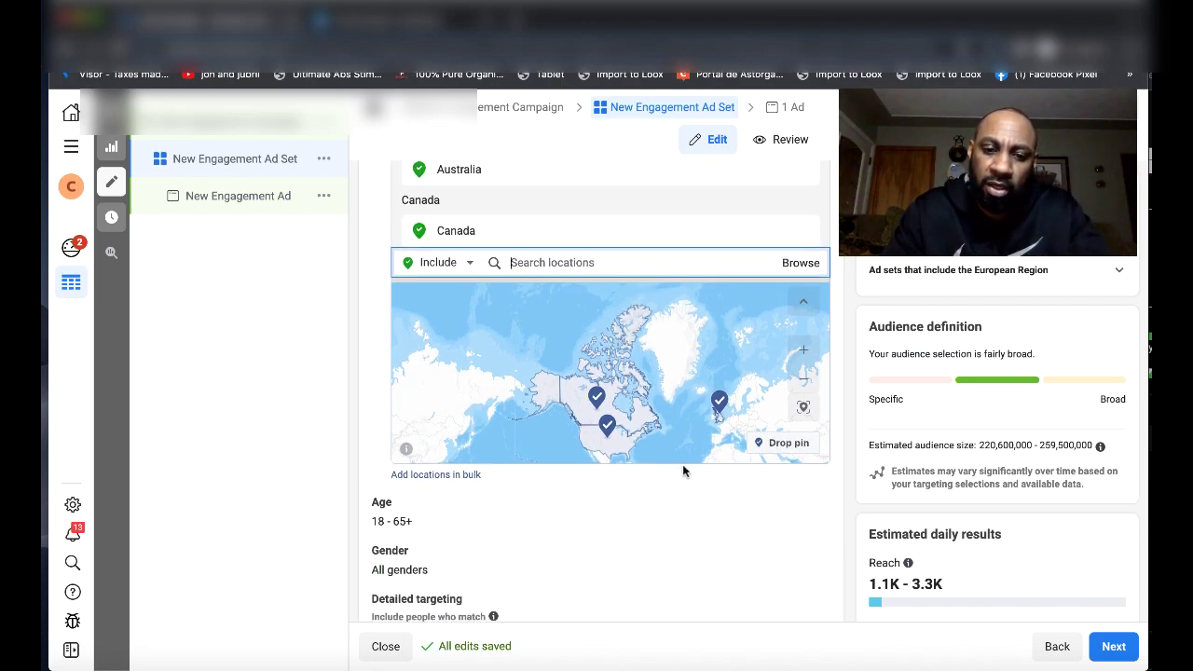
{"action": "left_click", "coordinate": [809, 502]}
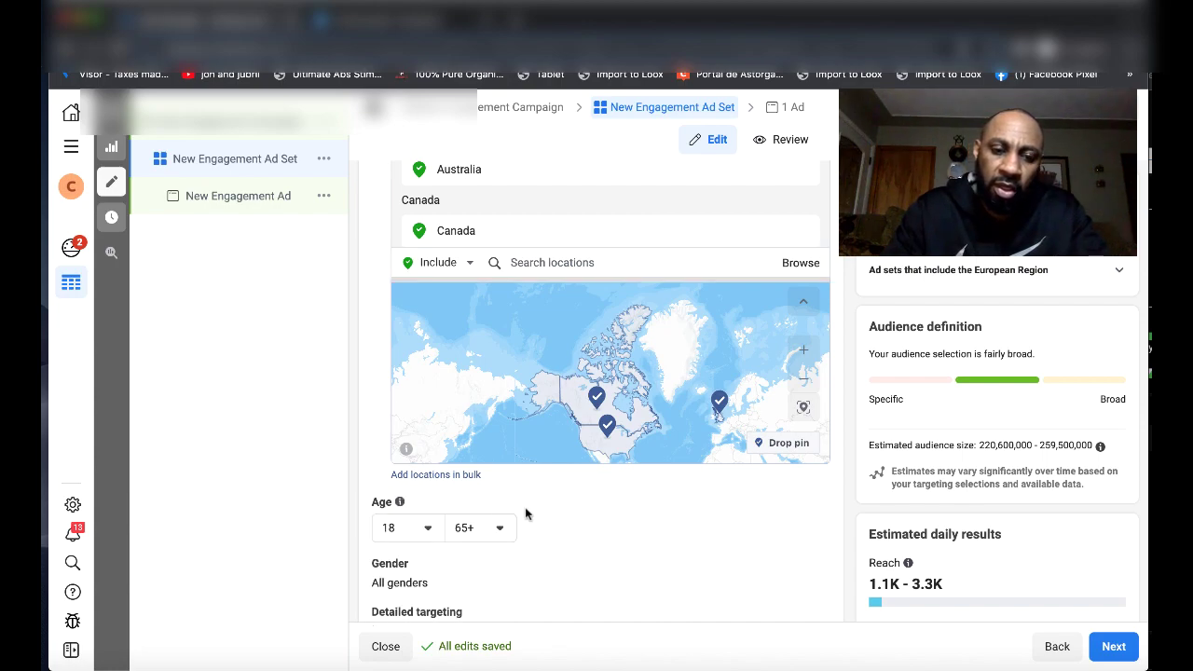
{"action": "left_click", "coordinate": [427, 529]}
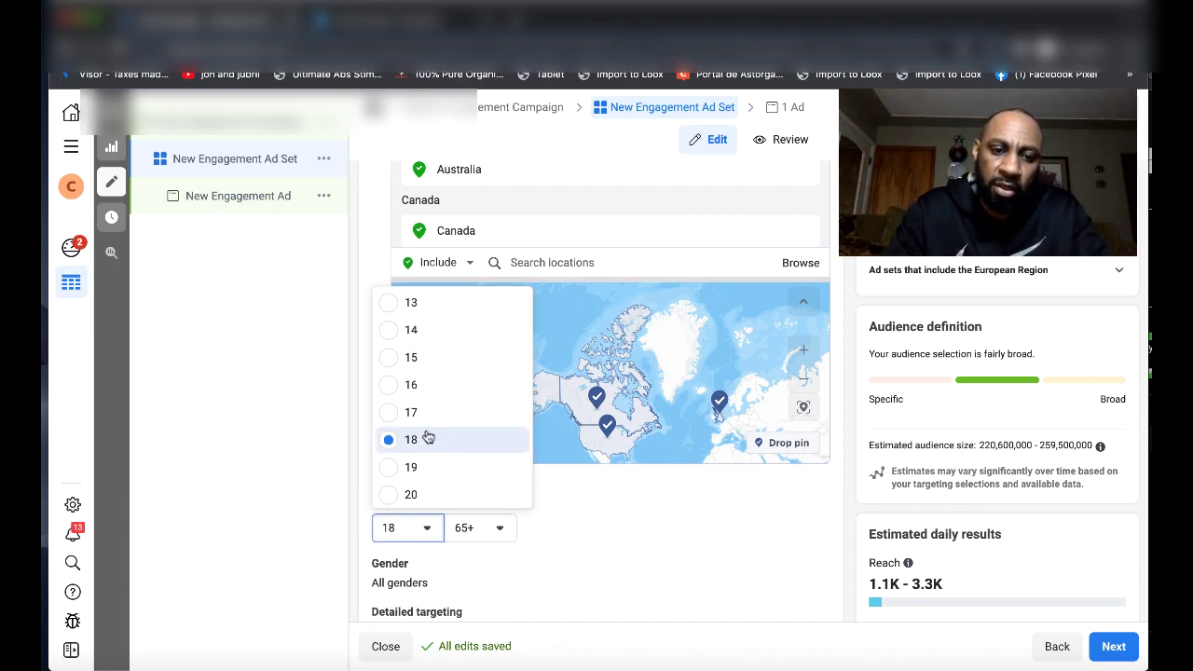
{"action": "scroll", "coordinate": [426, 436], "scroll_direction": "down", "scroll_amount": 5}
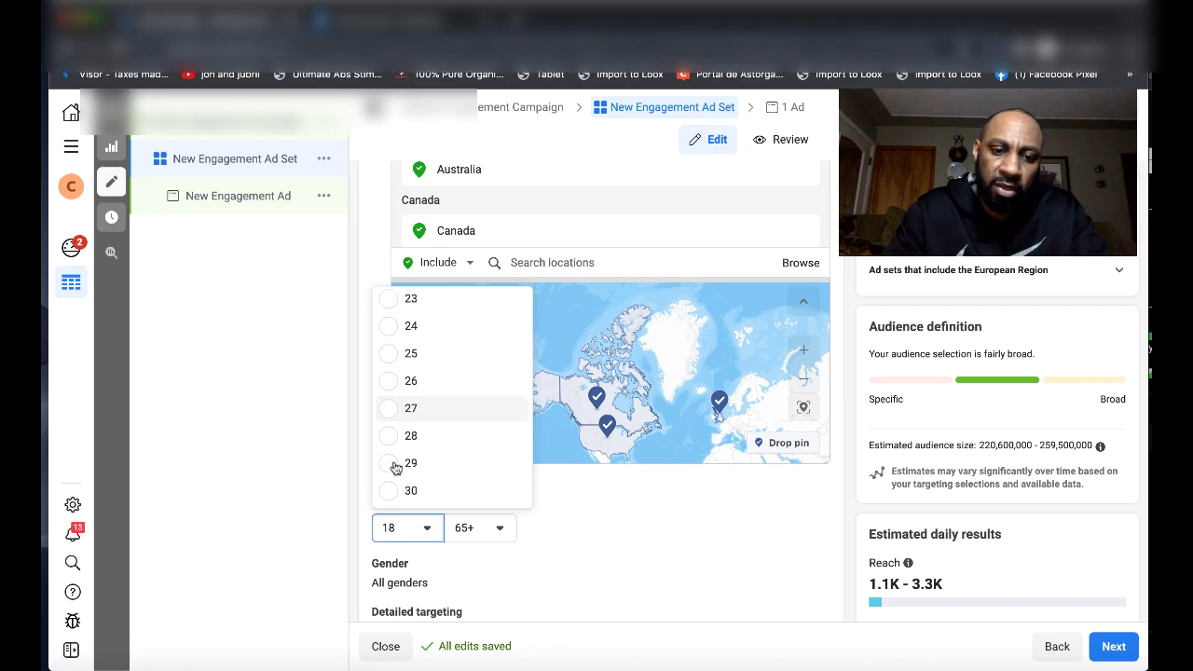
{"action": "scroll", "coordinate": [396, 467], "scroll_direction": "down", "scroll_amount": 2}
{"action": "left_click", "coordinate": [391, 475]}
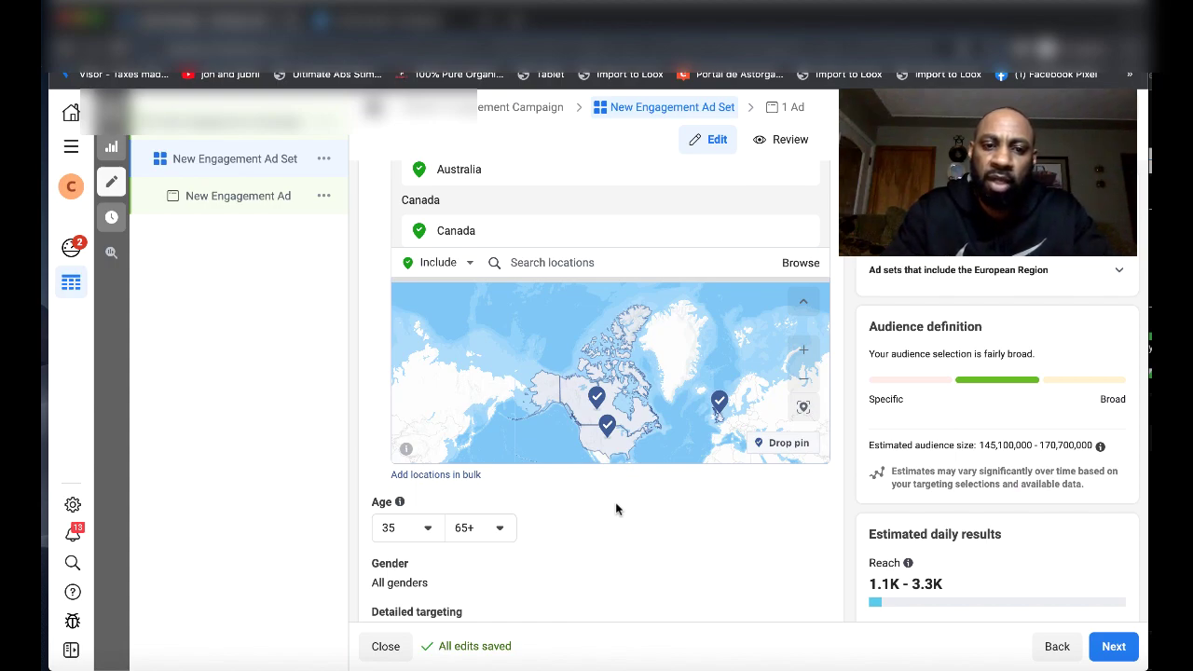
Step: Review the ad set's gender, detailed targeting, language, placement, and optimization and delivery settings
{"action": "scroll", "coordinate": [552, 518], "scroll_direction": "down", "scroll_amount": 1}
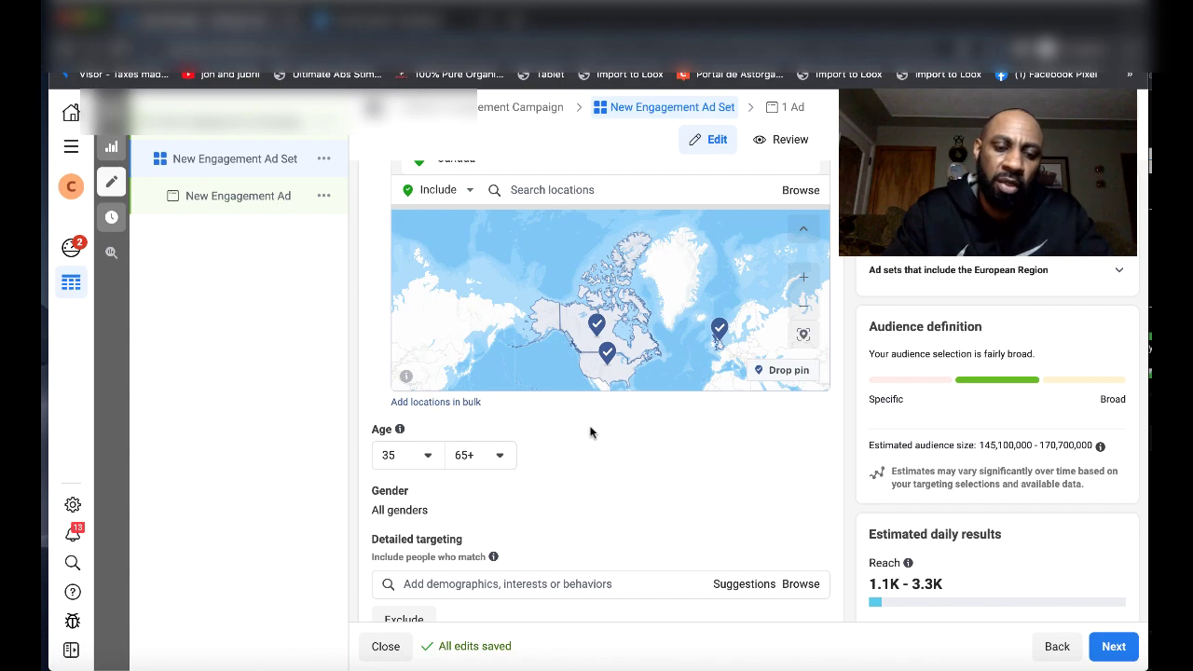
{"action": "scroll", "coordinate": [536, 504], "scroll_direction": "down", "scroll_amount": 1}
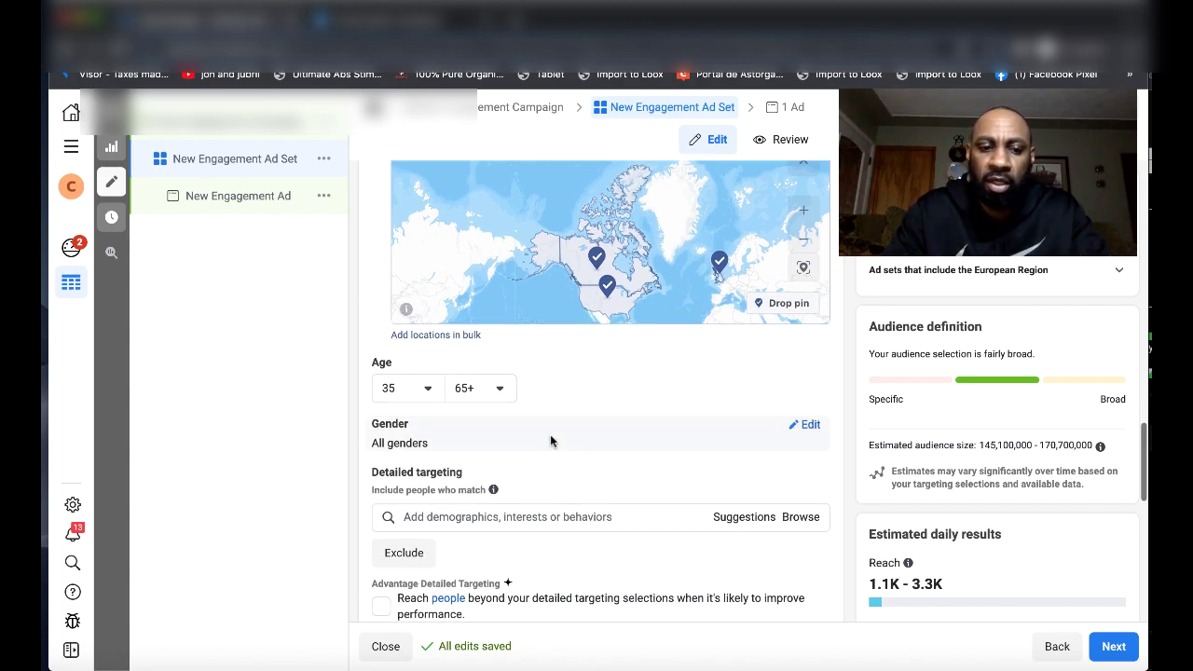
{"action": "scroll", "coordinate": [551, 439], "scroll_direction": "down", "scroll_amount": 1}
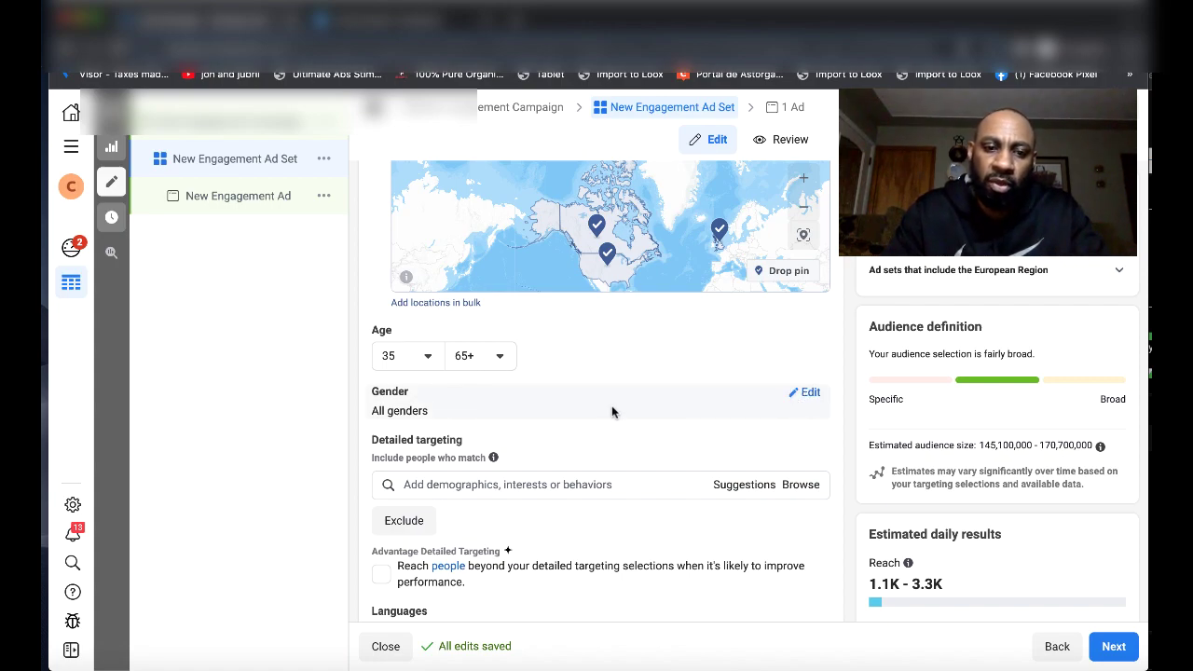
{"action": "scroll", "coordinate": [598, 407], "scroll_direction": "down", "scroll_amount": 2}
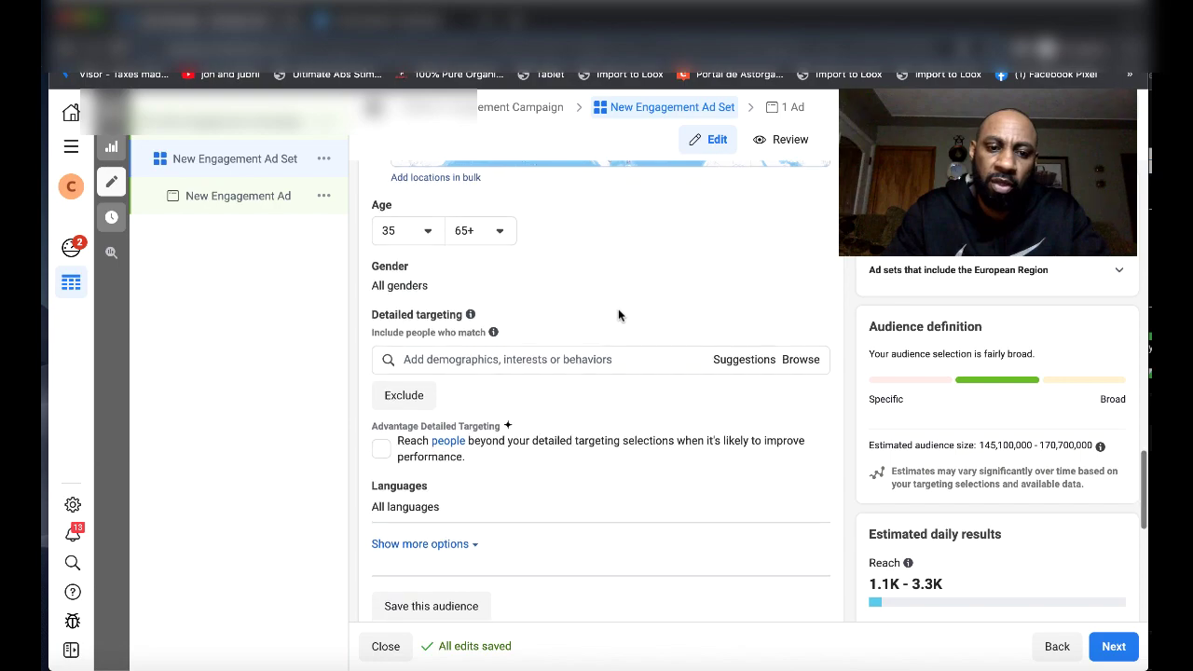
{"action": "scroll", "coordinate": [618, 314], "scroll_direction": "down", "scroll_amount": 5}
{"action": "scroll", "coordinate": [618, 313], "scroll_direction": "down", "scroll_amount": 2}
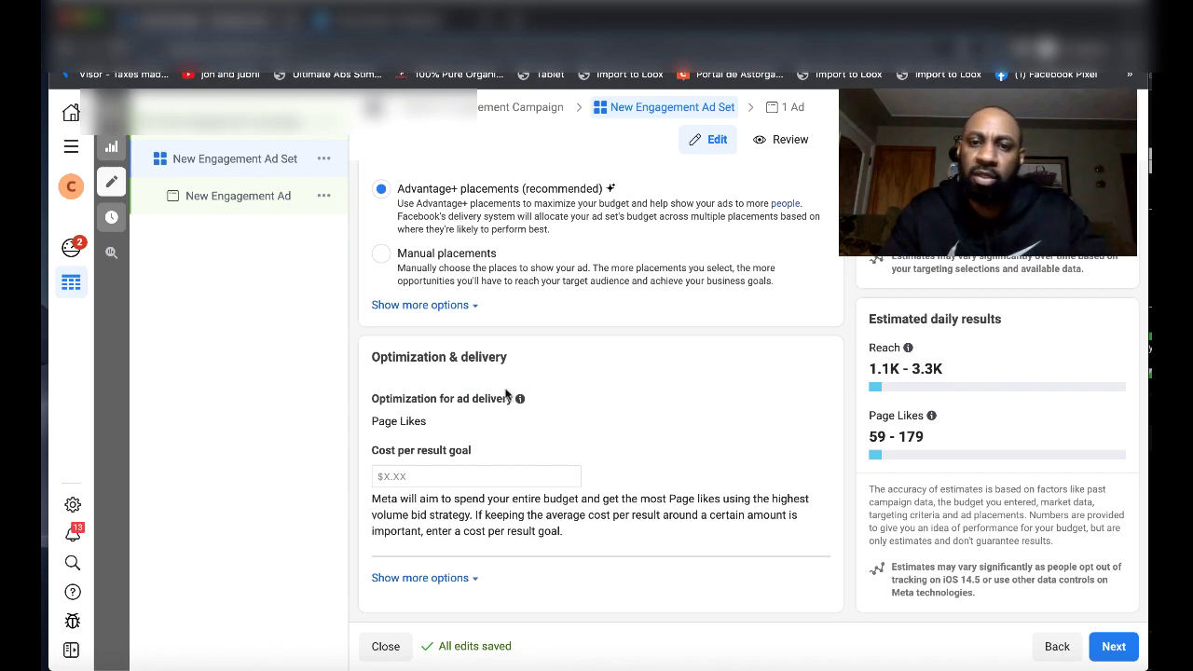
Step: Open the ad under the New Engagement Ad Set and place the cursor in its primary text field
{"action": "left_click", "coordinate": [794, 107]}
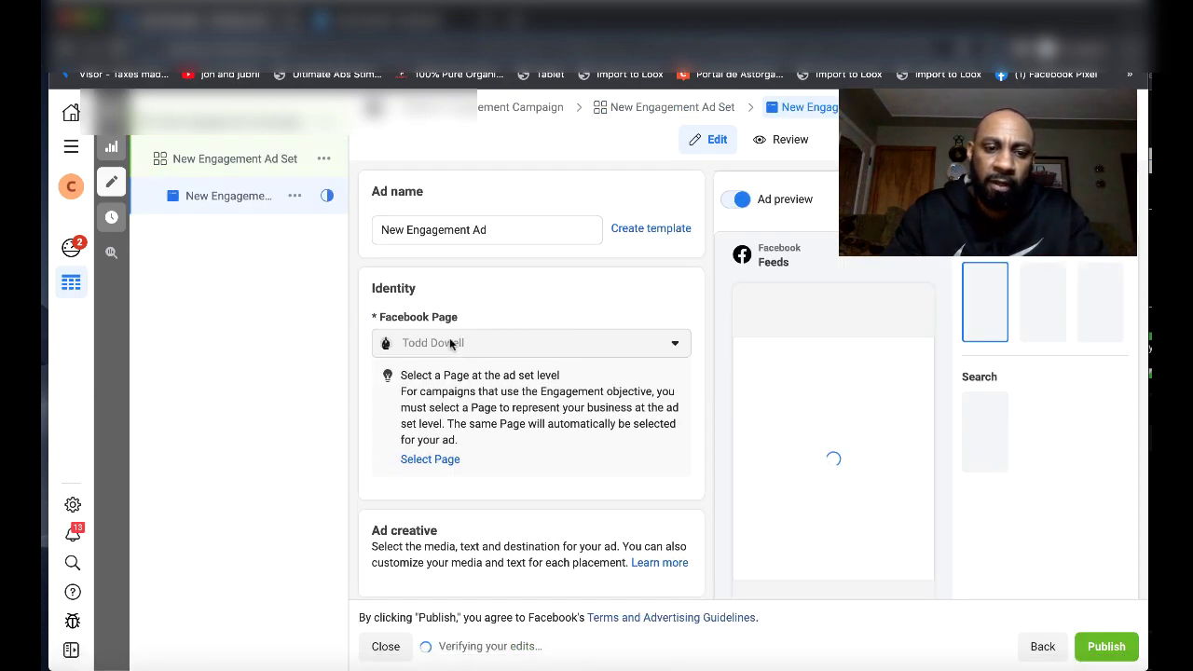
{"action": "scroll", "coordinate": [450, 337], "scroll_direction": "down", "scroll_amount": 2}
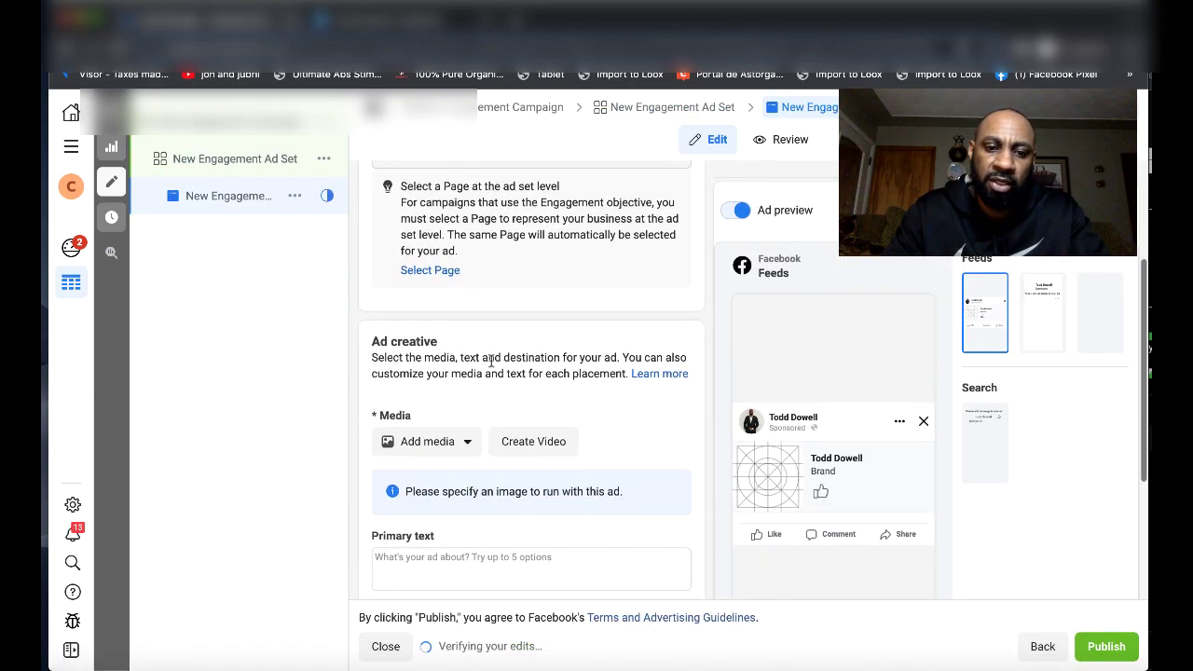
{"action": "scroll", "coordinate": [500, 400], "scroll_direction": "down", "scroll_amount": 2}
{"action": "scroll", "coordinate": [500, 400], "scroll_direction": "down", "scroll_amount": 1}
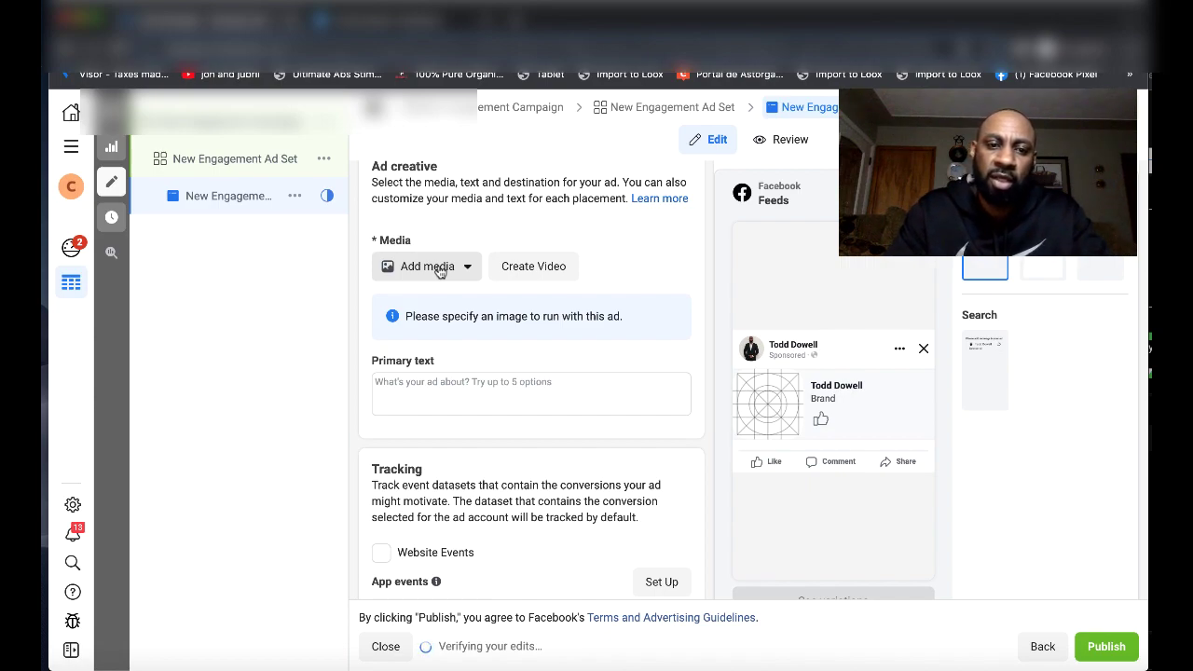
{"action": "left_click", "coordinate": [447, 384]}
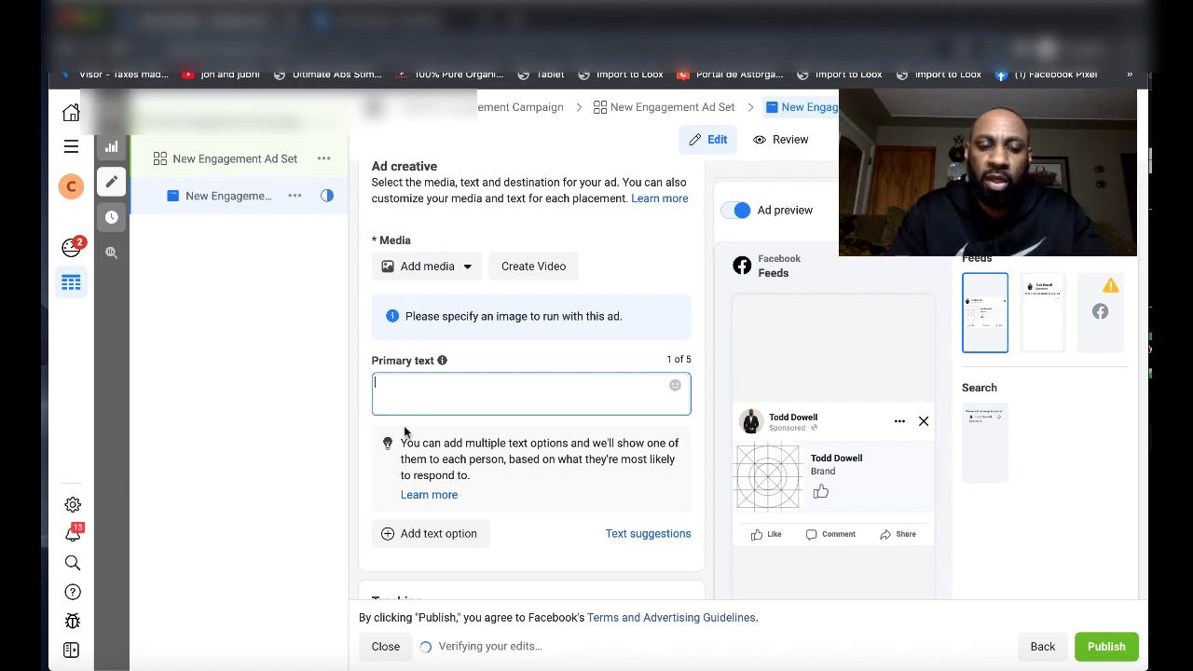
Step: Review the ad's text options, tracking and identity settings, and close the editor to return to the ads list
{"action": "scroll", "coordinate": [409, 396], "scroll_direction": "down", "scroll_amount": 2}
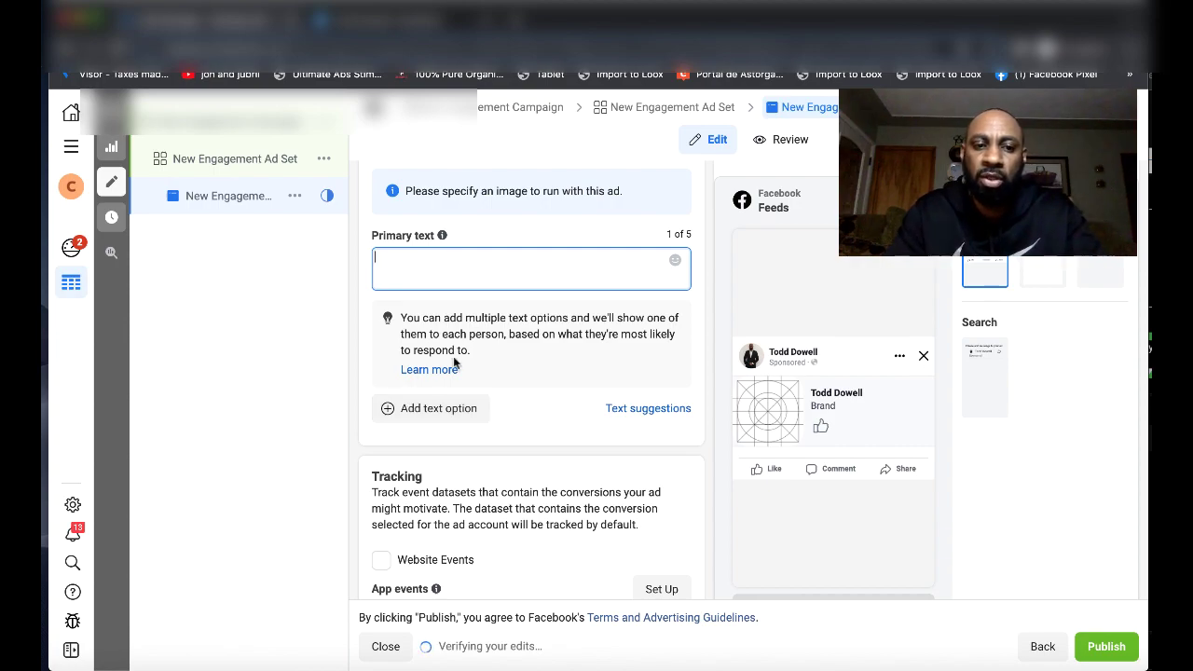
{"action": "scroll", "coordinate": [369, 321], "scroll_direction": "down", "scroll_amount": 1}
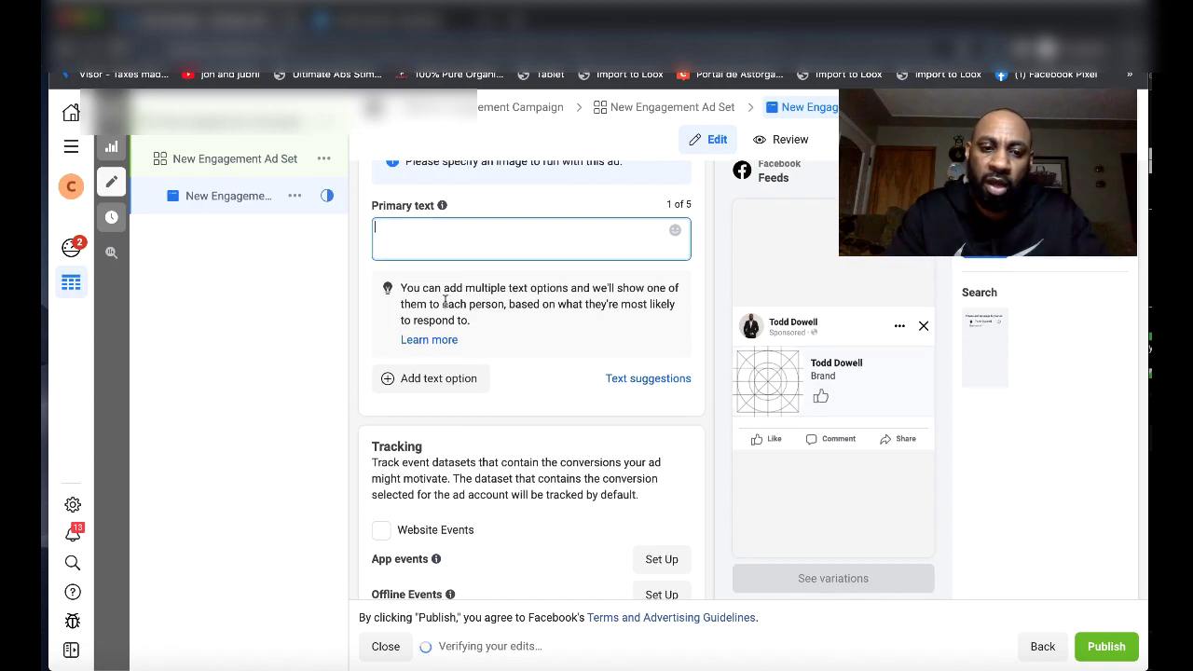
{"action": "scroll", "coordinate": [446, 296], "scroll_direction": "down", "scroll_amount": 1}
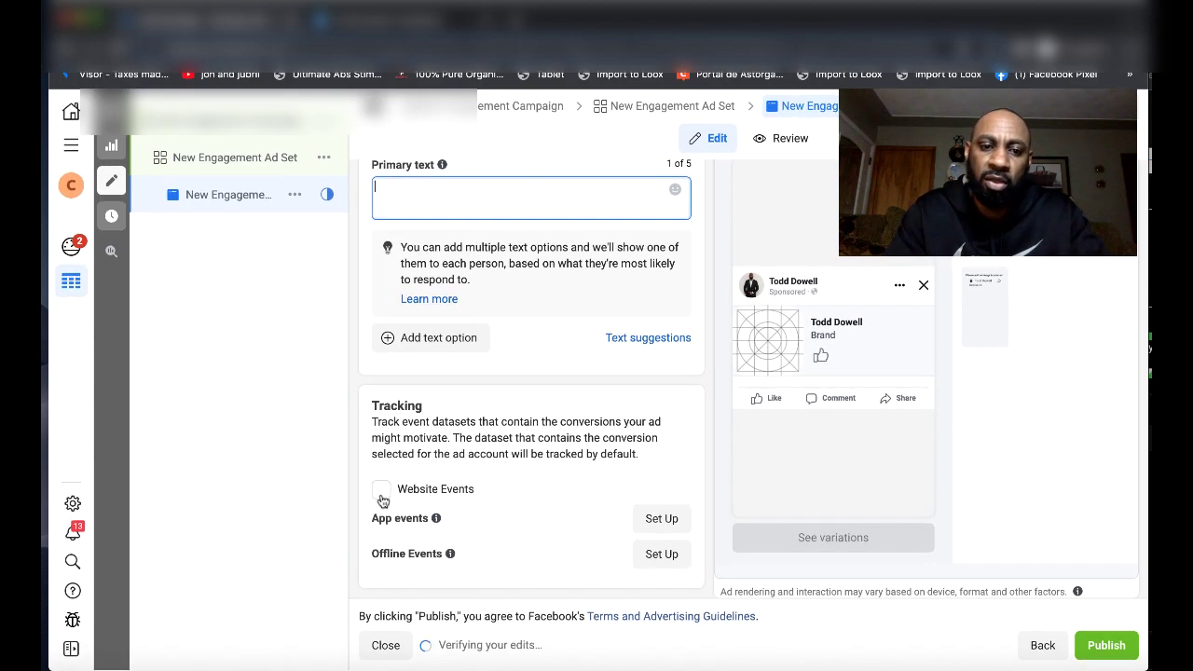
{"action": "scroll", "coordinate": [381, 500], "scroll_direction": "up", "scroll_amount": 5}
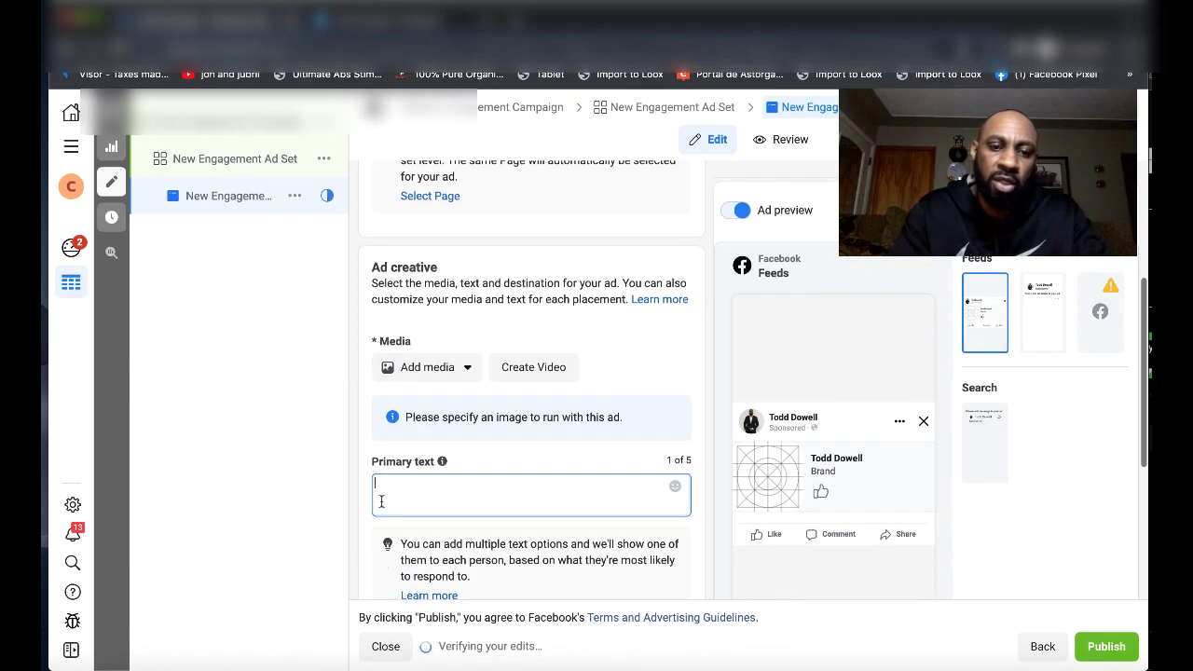
{"action": "scroll", "coordinate": [415, 464], "scroll_direction": "up", "scroll_amount": 3}
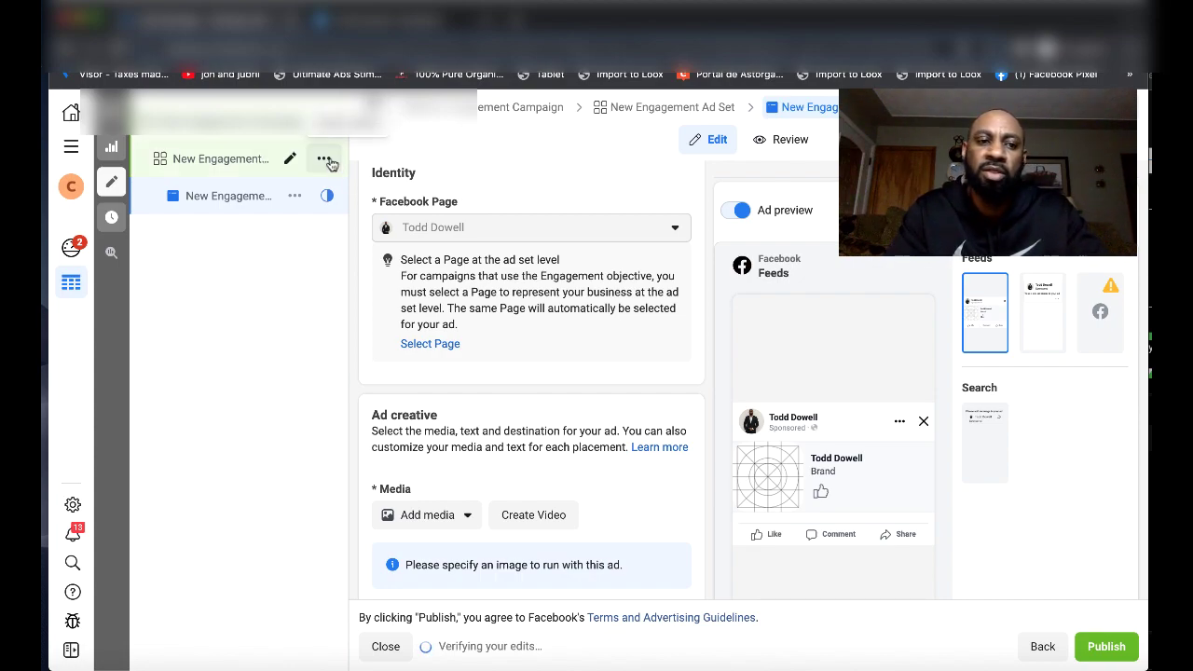
{"action": "left_click", "coordinate": [112, 117]}
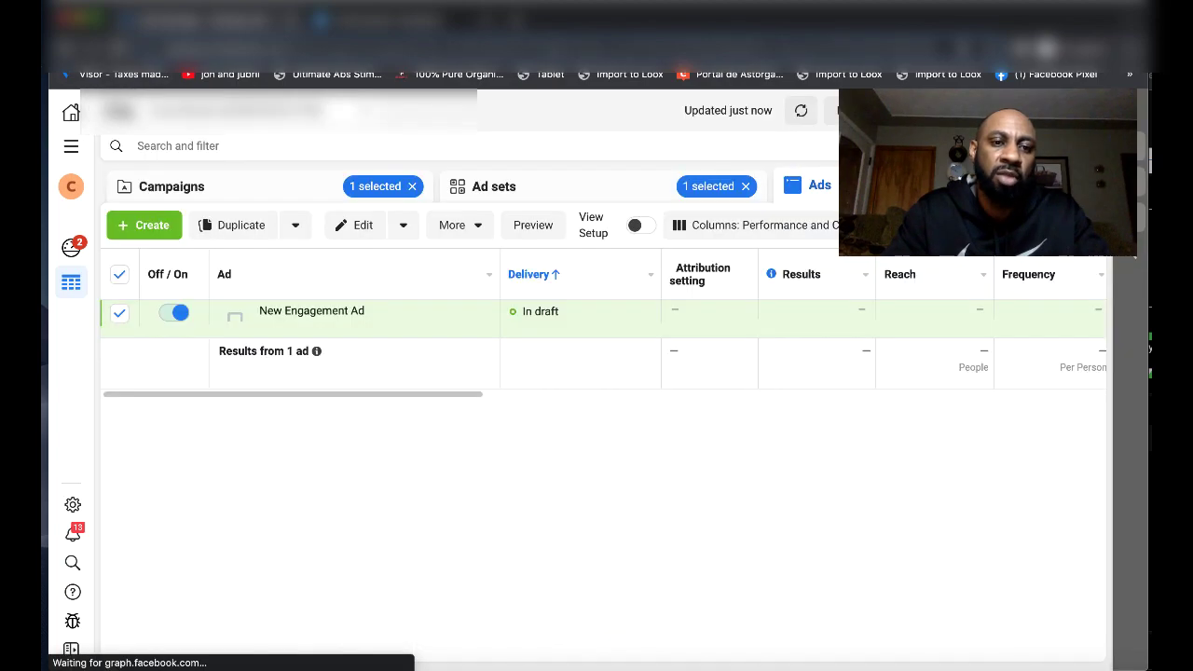